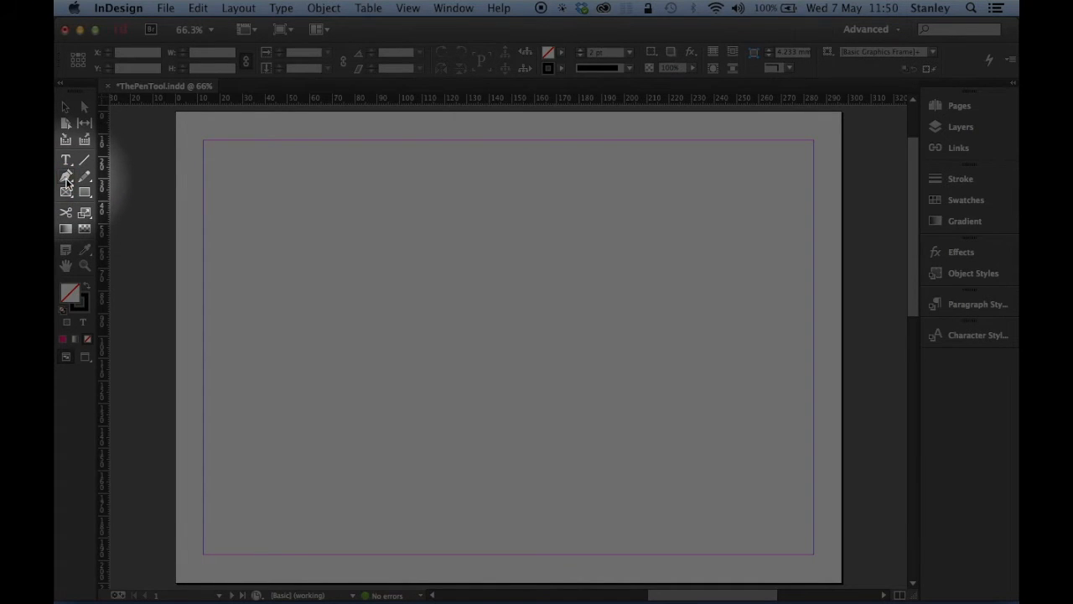
- Draw an open zigzag path of nine corner points with the Pen tool, about 131 mm wide and 125 mm high
click(68, 179)
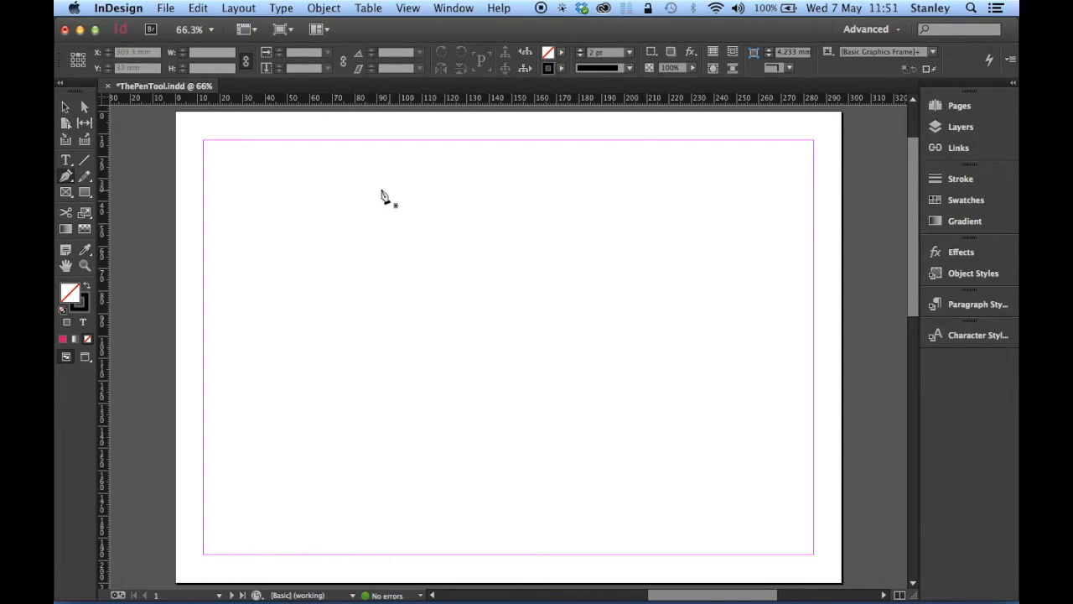
click(319, 194)
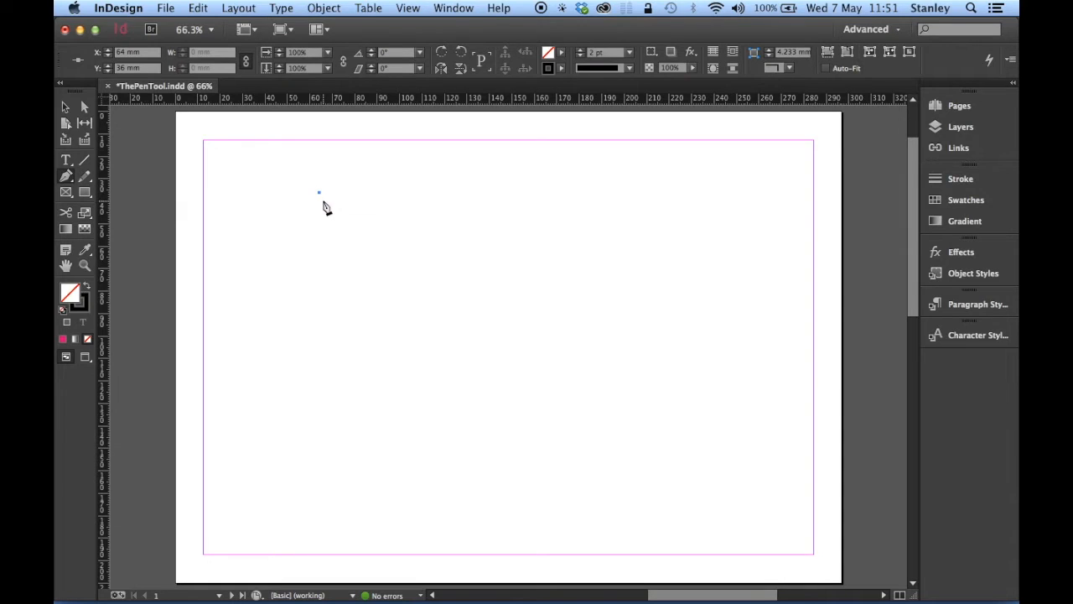
click(560, 160)
click(448, 240)
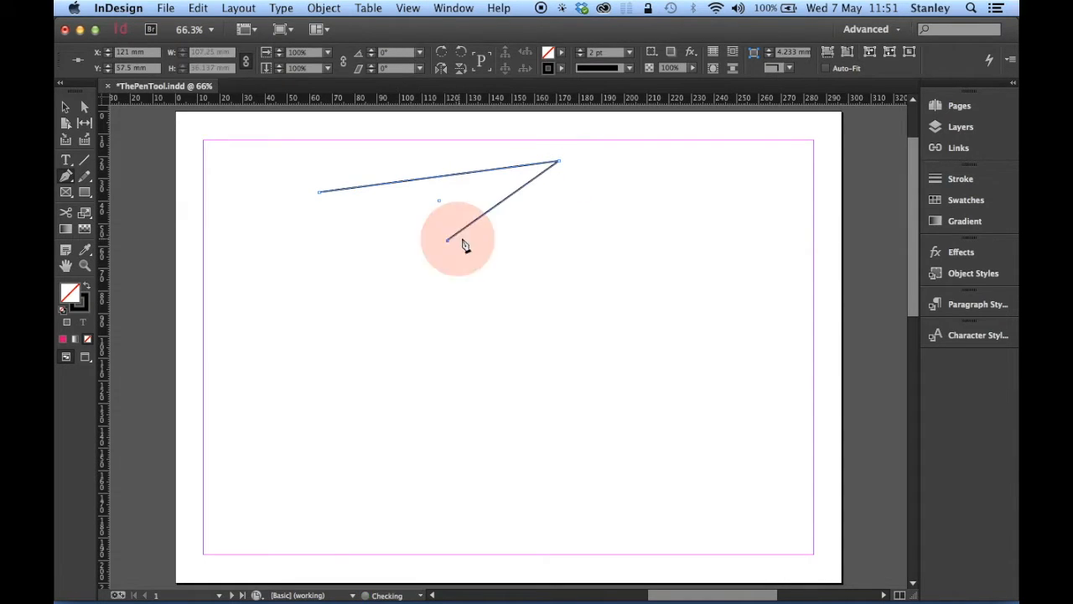
click(613, 206)
click(457, 308)
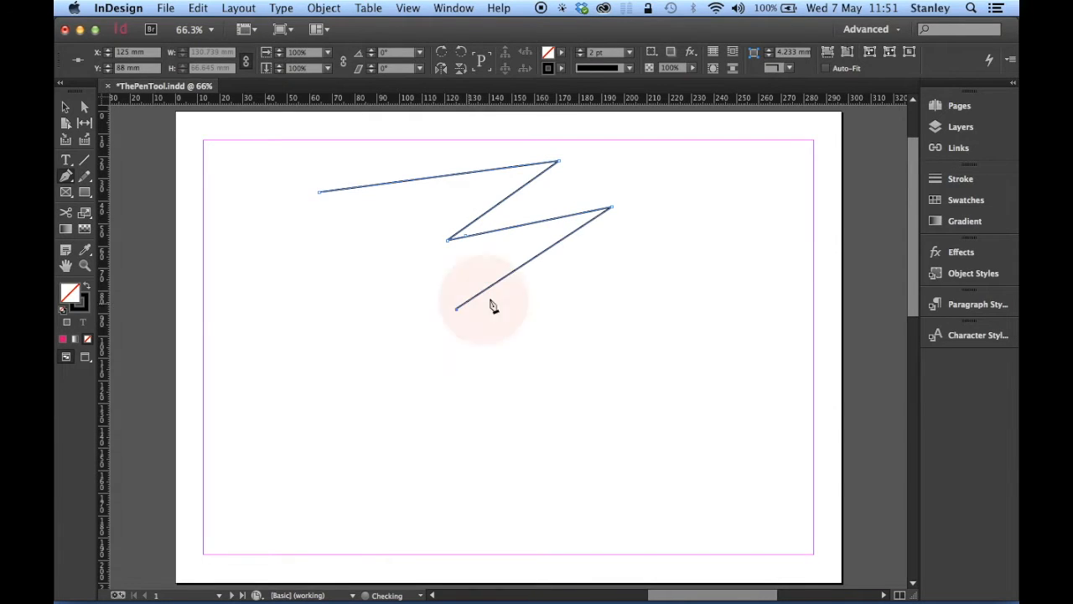
click(597, 284)
click(453, 367)
click(607, 386)
click(435, 441)
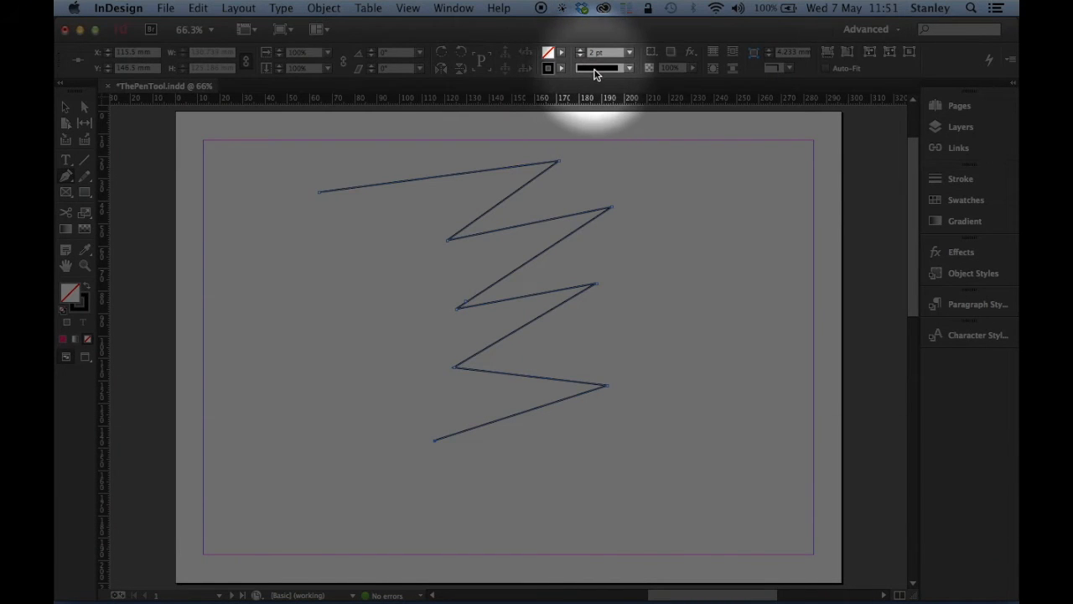
- Try filling the open zigzag path with C=100 M=0 Y=0 K=0 and undo the fill
key(ctrl)
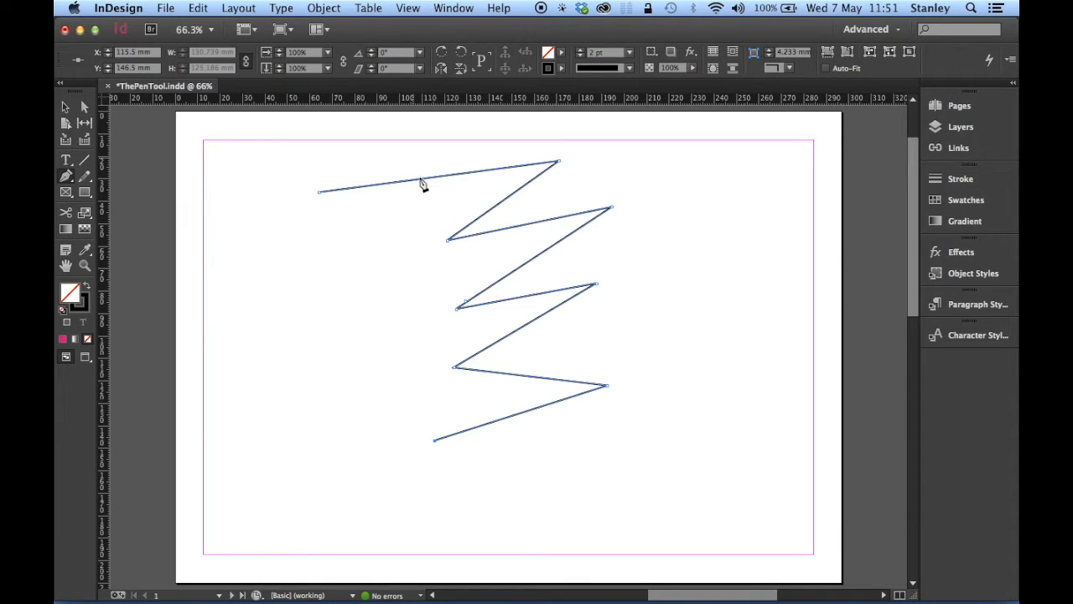
click(563, 55)
click(517, 145)
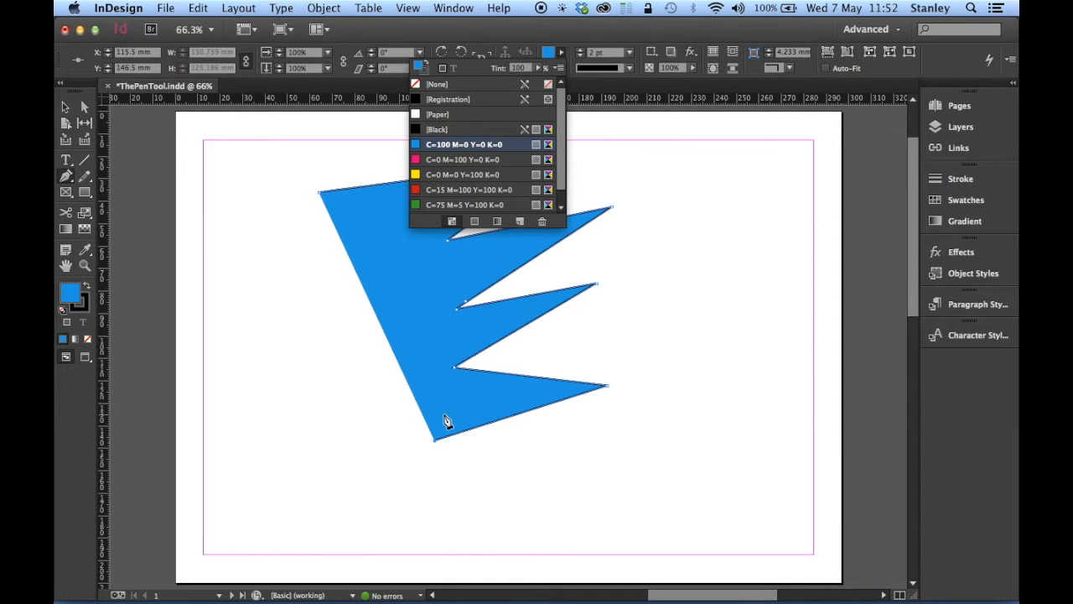
key(super+z)
key(super+z)
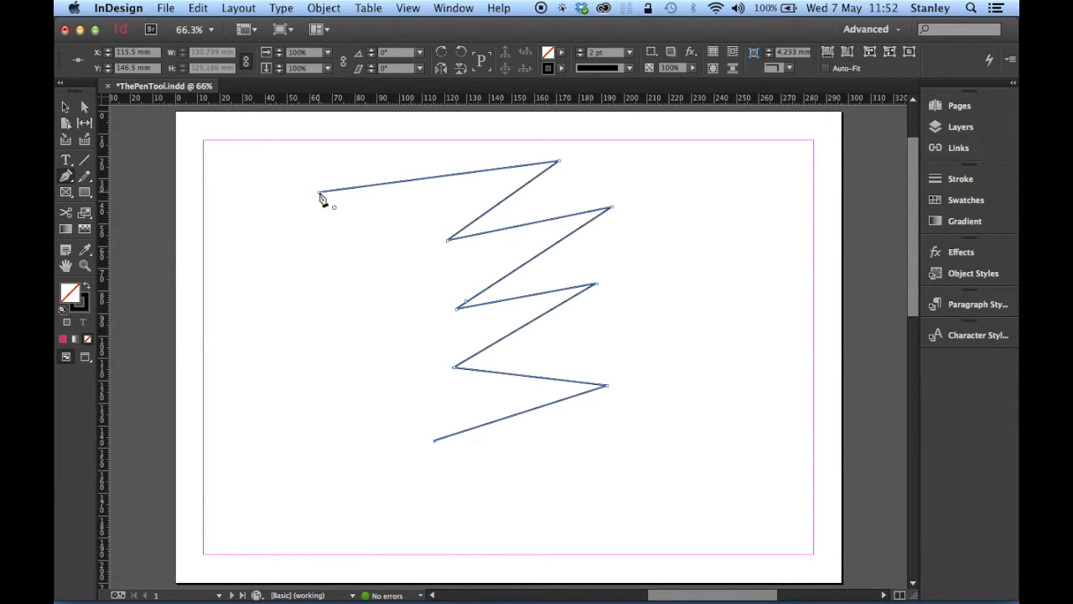
- Close the zigzag path by joining its last point to its starting anchor
click(319, 192)
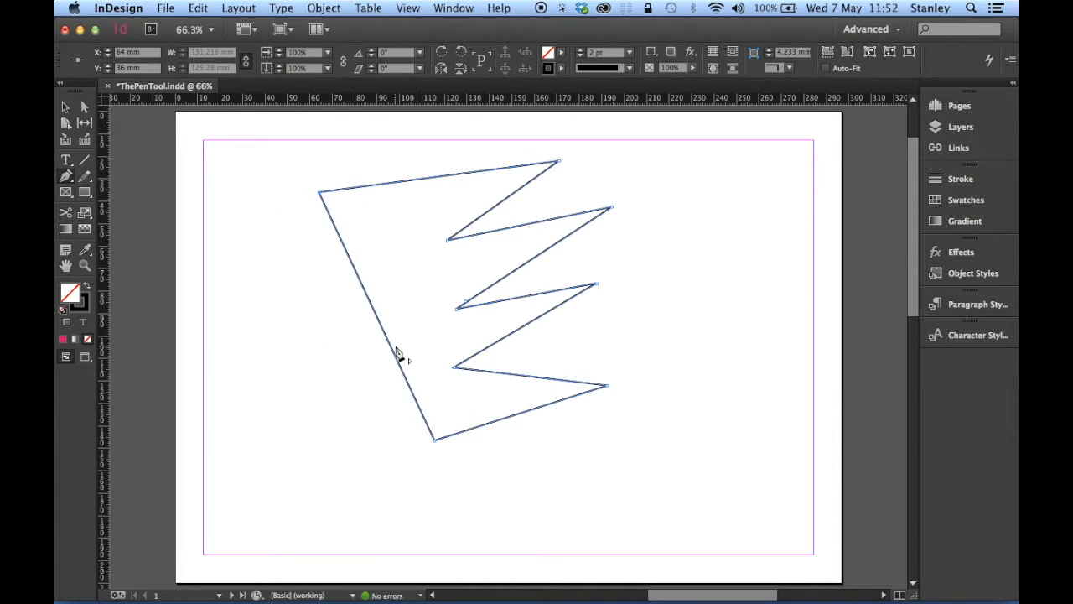
- Draw a small separate open path of four points beside the closed zigzag shape and undo all its points
click(240, 301)
click(274, 325)
click(253, 363)
click(222, 364)
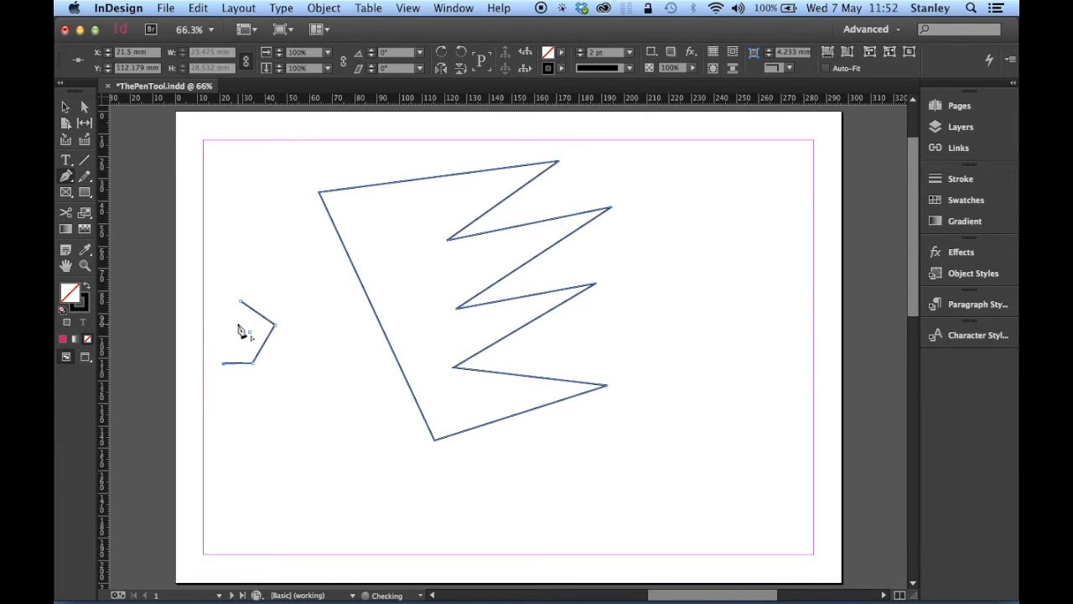
key(super+z)
key(super+z)
key(super+z)
key(super+z)
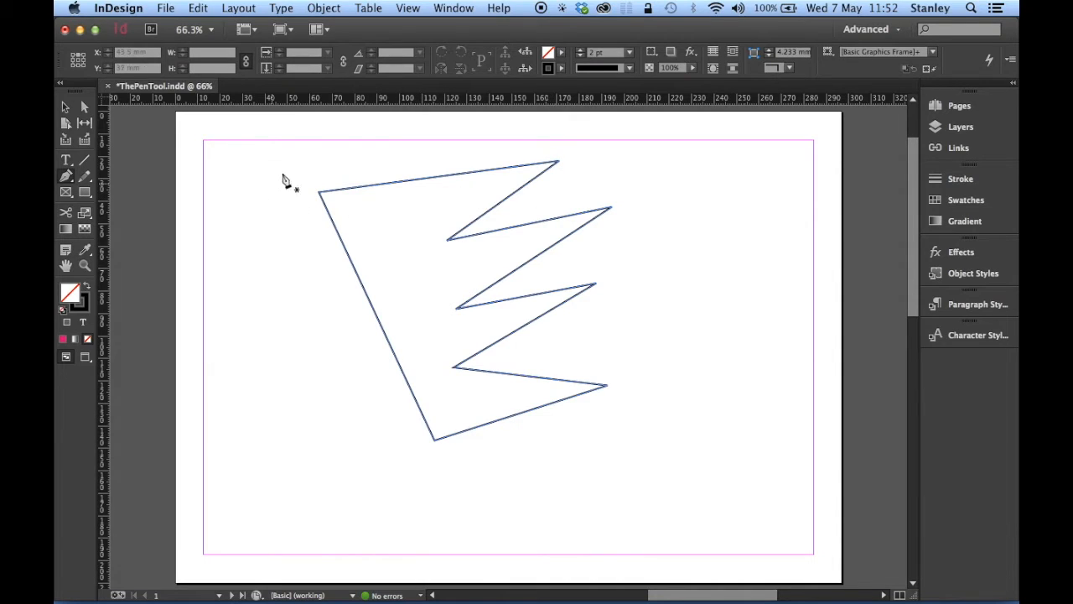
- Fill the closed zigzag shape with C=100 M=0 Y=0 K=0 and check it briefly in Preview mode
key(v)
click(399, 182)
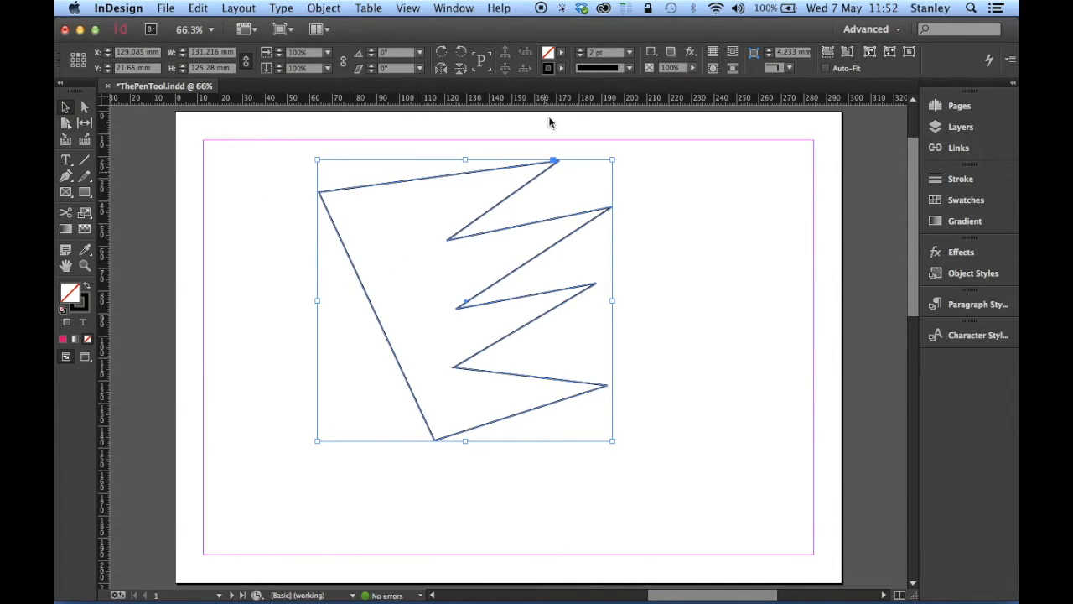
click(564, 55)
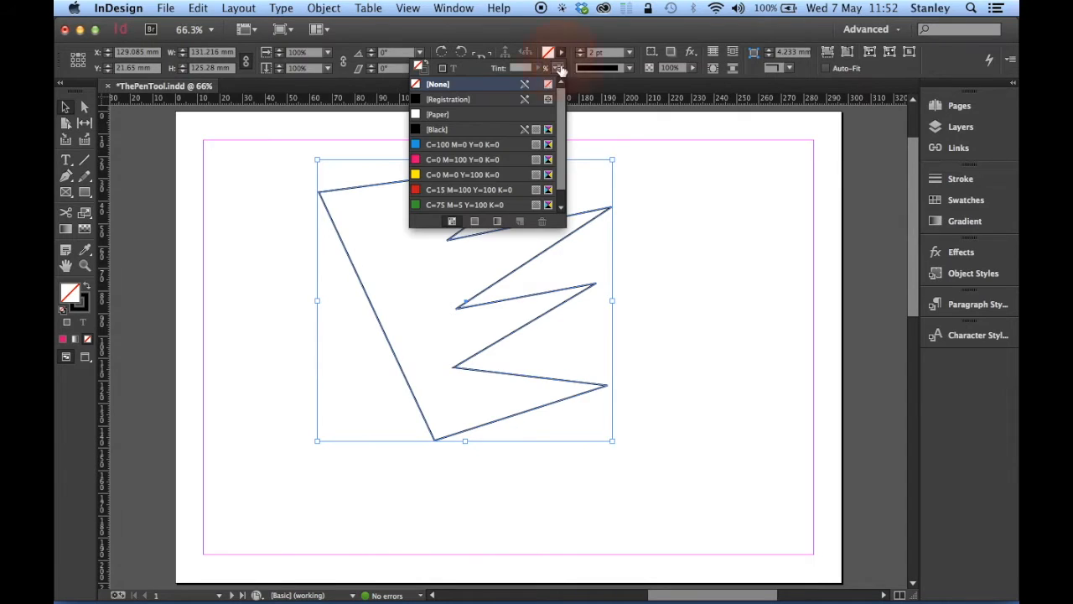
click(498, 144)
click(657, 130)
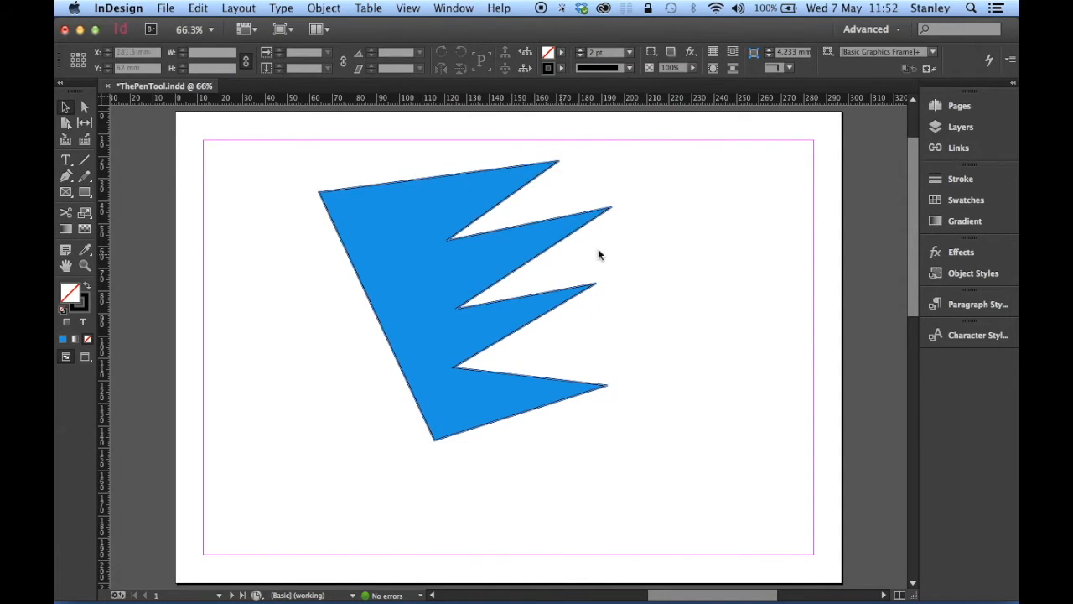
key(w)
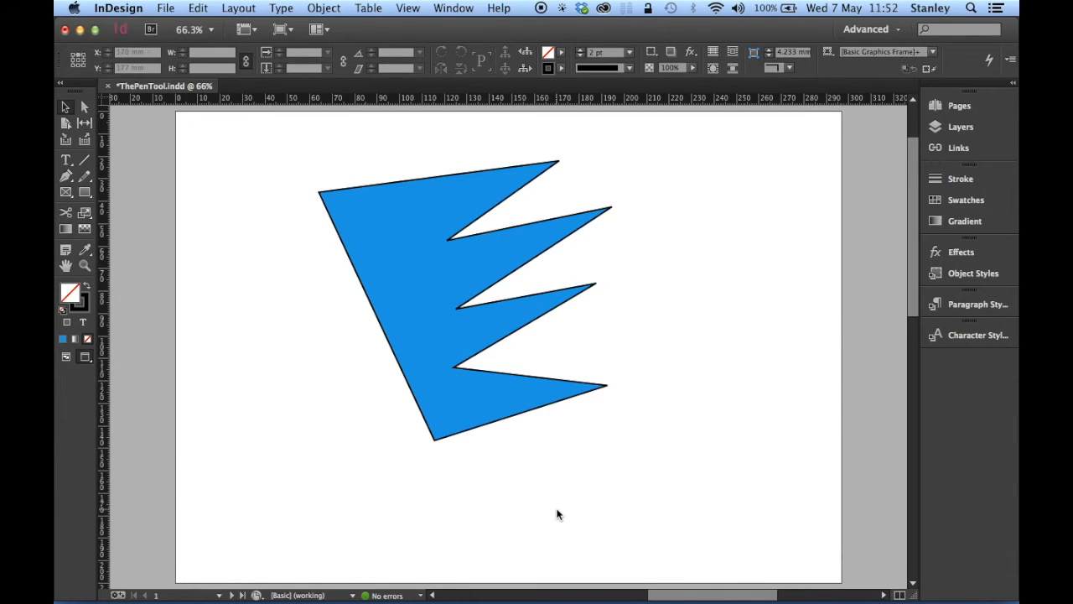
key(w)
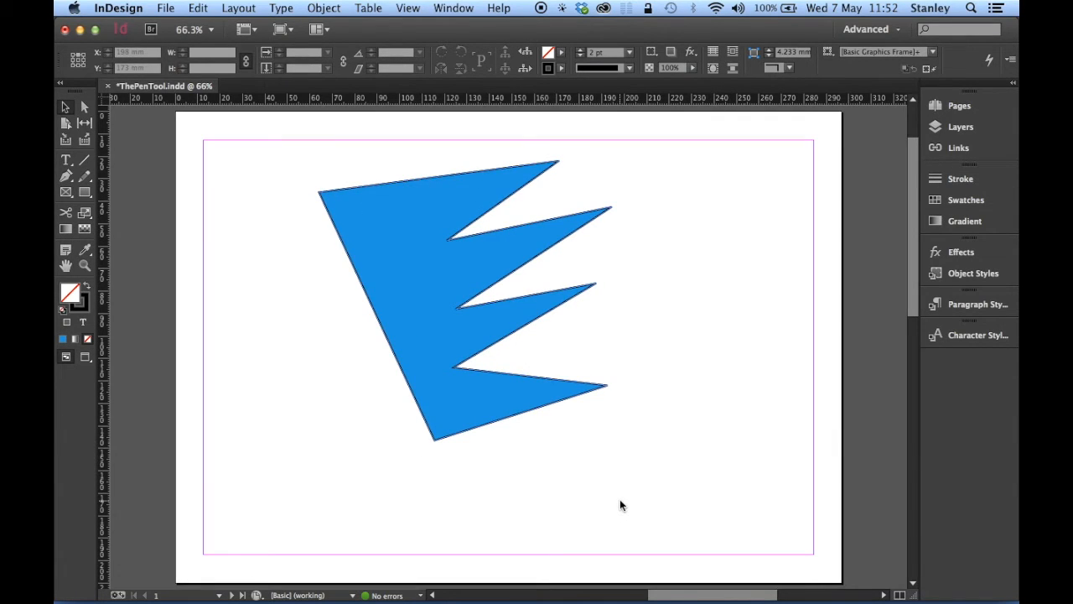
- Delete the filled zigzag shape from the page
click(488, 256)
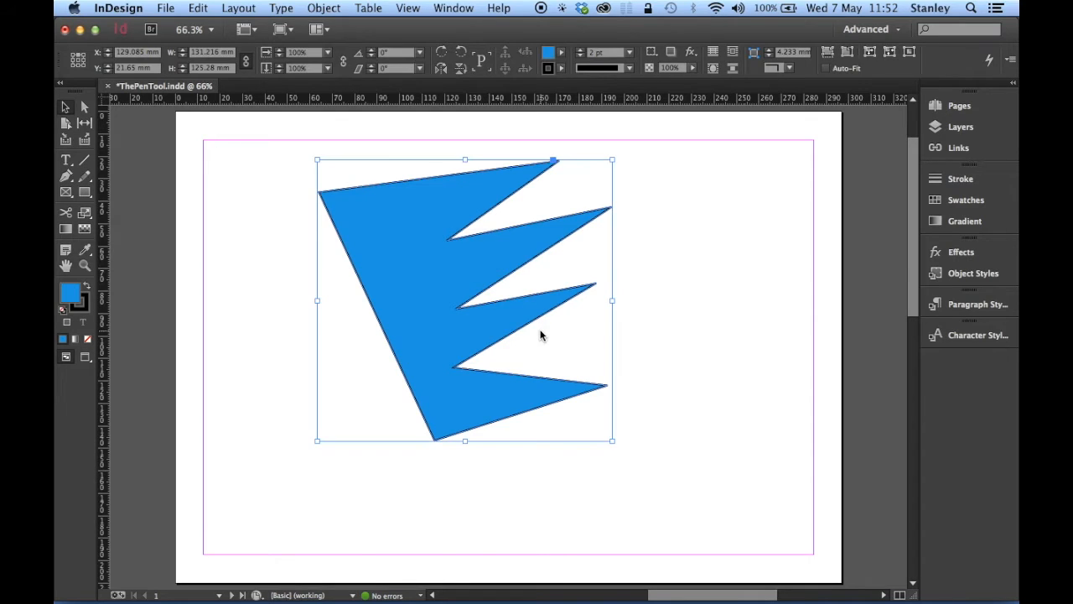
key(Delete)
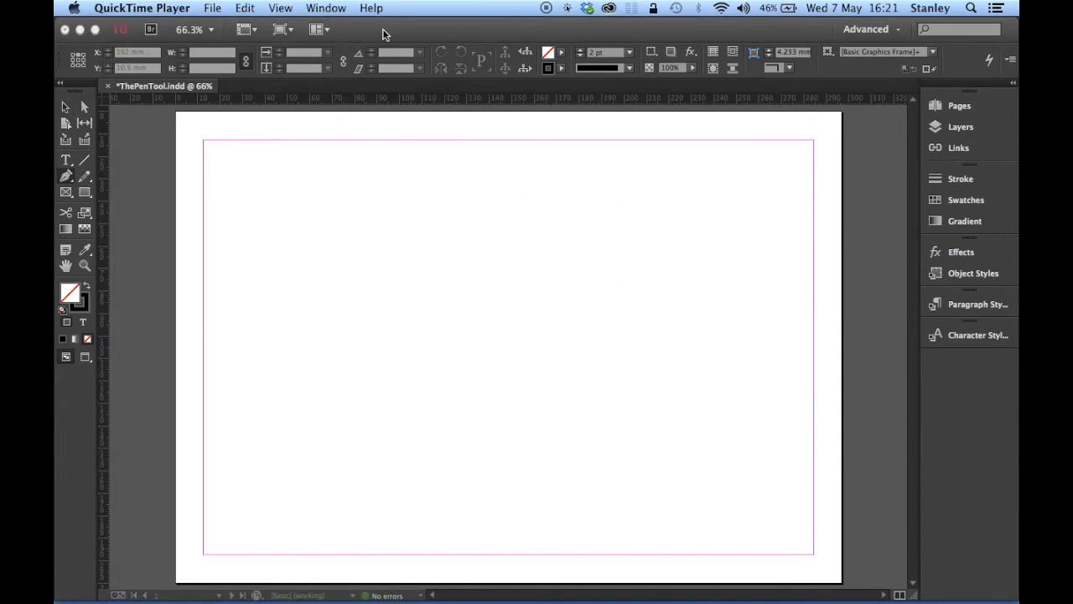
- Draw an open zigzag of three straight segments with the Pen tool, about 109 mm wide and 41 mm high
click(384, 31)
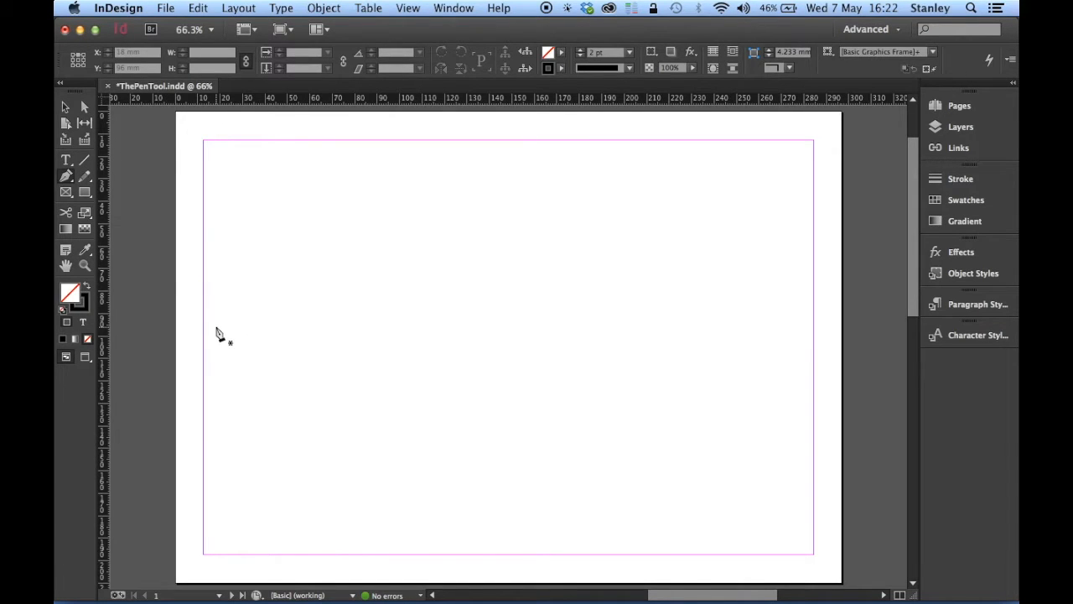
click(341, 233)
click(549, 186)
click(428, 280)
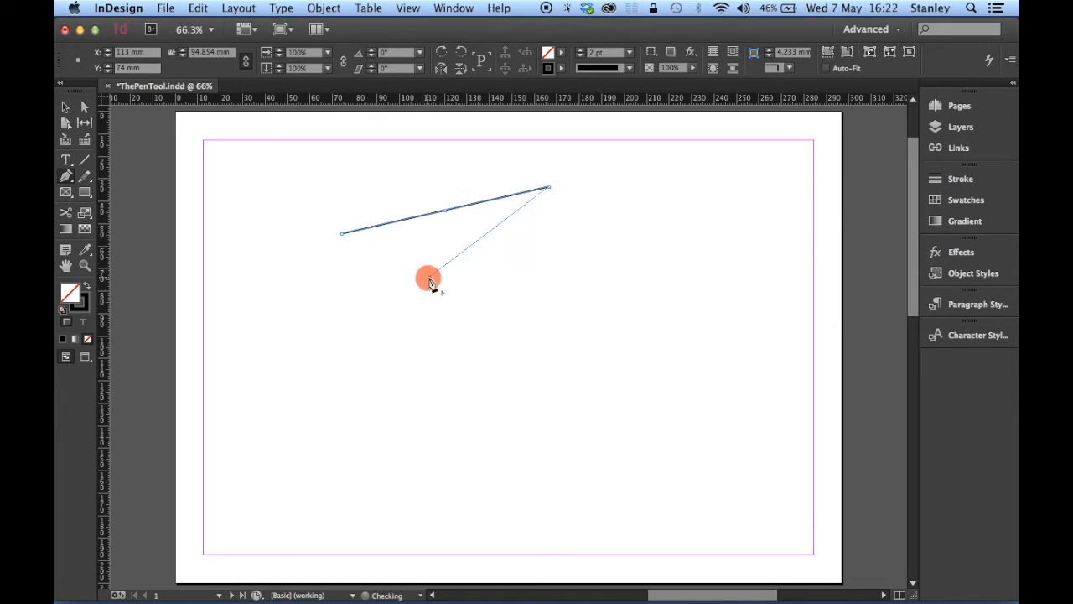
click(586, 237)
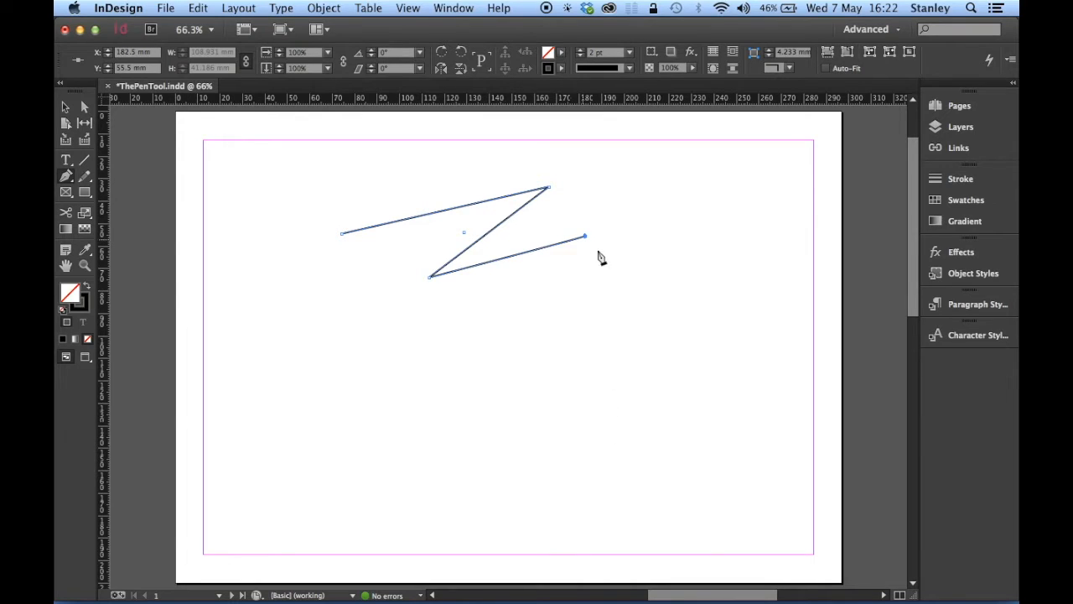
- Continue the path with five smooth points forming an S-shaped curve that ends at about X 210.5 mm, Y 110 mm
click(571, 362)
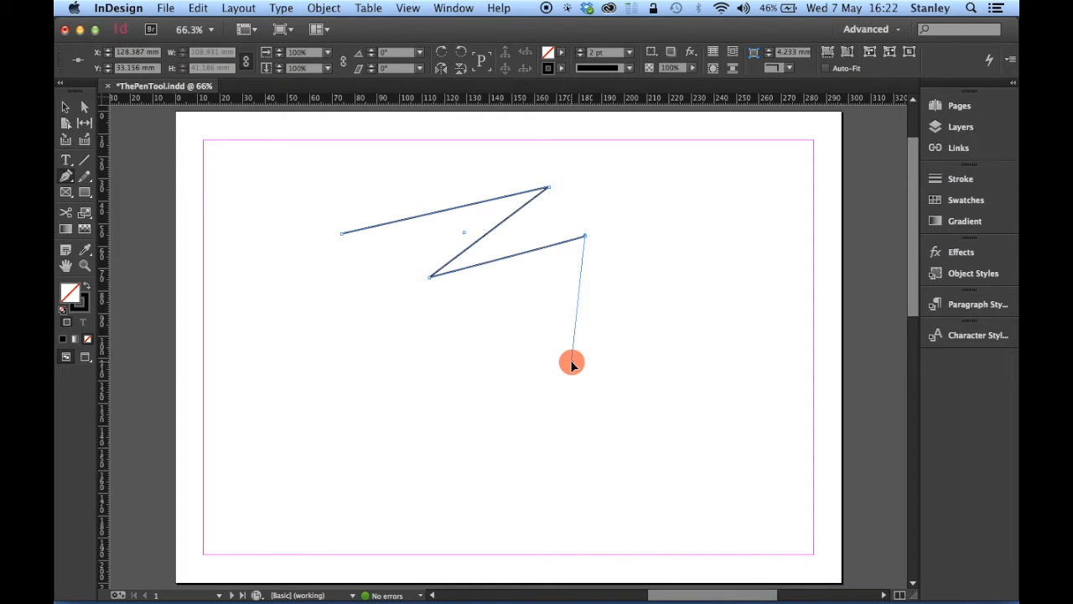
drag(573, 362, 490, 386)
drag(415, 425, 419, 496)
drag(489, 496, 544, 491)
drag(594, 456, 613, 419)
drag(648, 359, 722, 334)
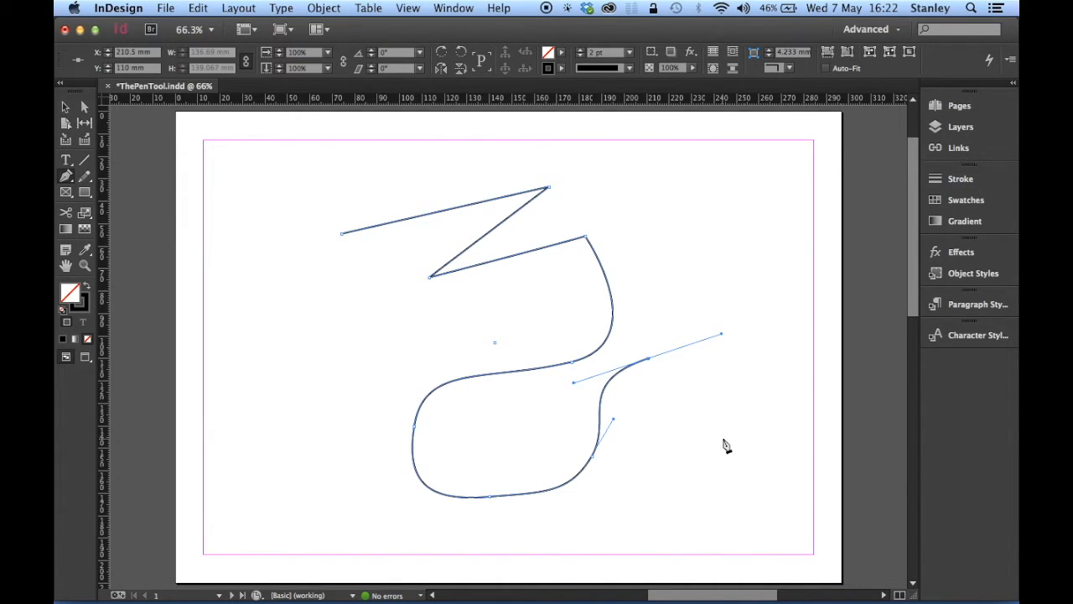
- Curve the path down to about X 240 mm, Y 146.5 mm and add five straight zigzag segments ending near X 198 mm, Y 169 mm
click(715, 442)
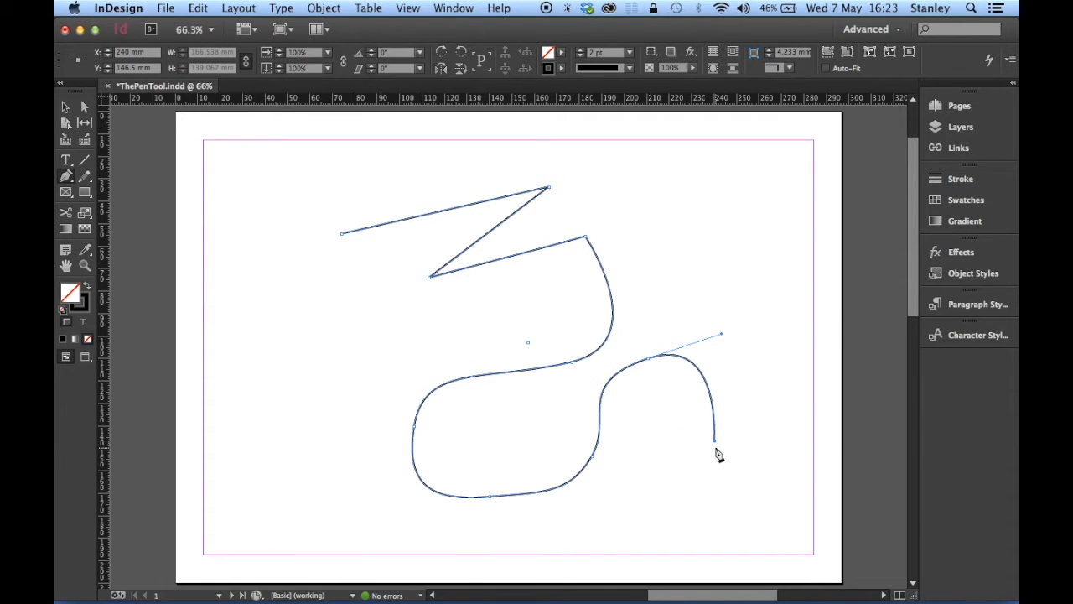
click(662, 446)
click(709, 483)
click(647, 472)
click(653, 510)
click(621, 492)
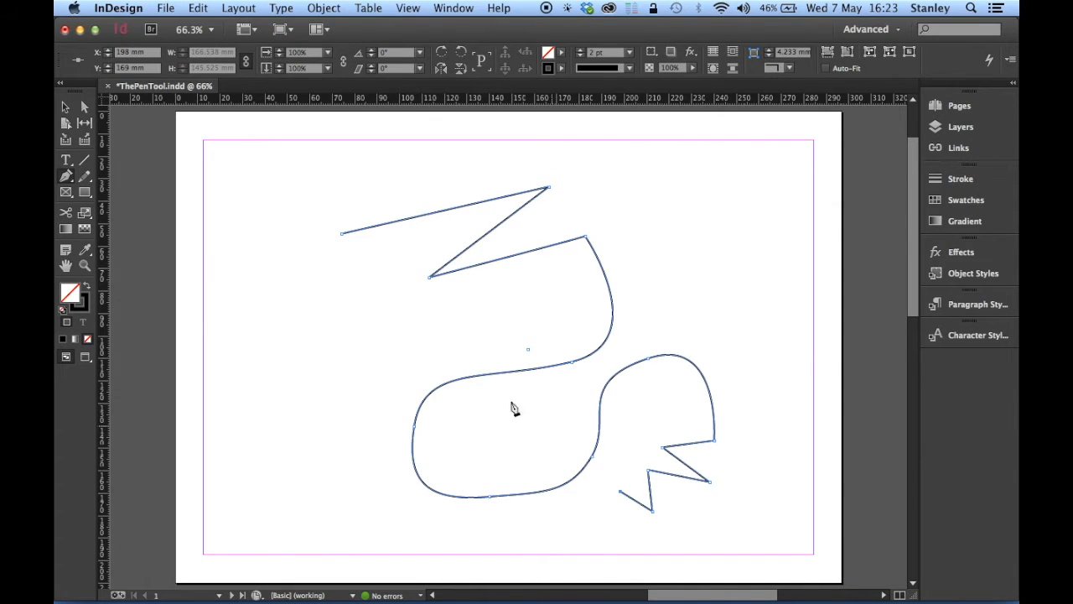
- Add a sweeping curve to a smooth point at about X 58 mm, Y 106 mm and undo the trial segment following it
mouse_move(306, 359)
mouse_down()
mouse_move(309, 290)
mouse_move(289, 226)
mouse_up()
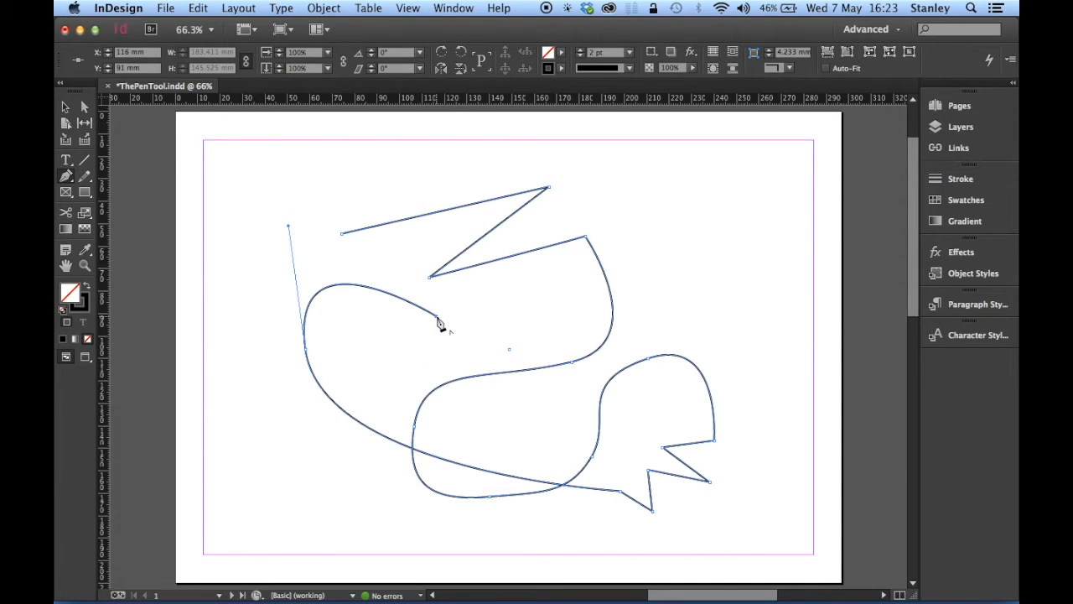
key(super+z)
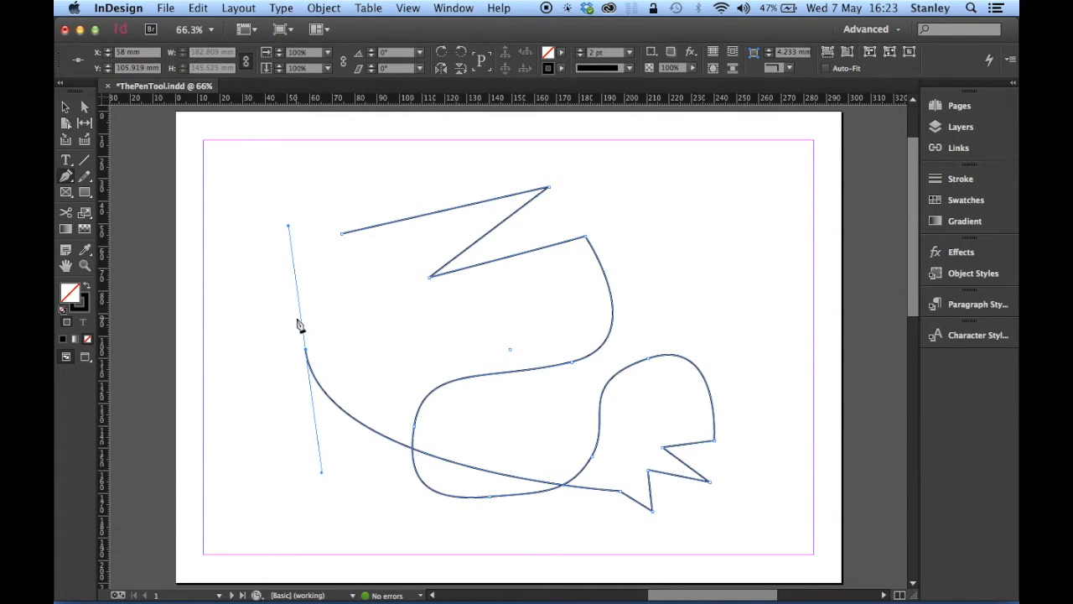
- Remove the last smooth point's outgoing handle and add a straight segment to about X 117.5 mm, Y 90 mm
key(alt)
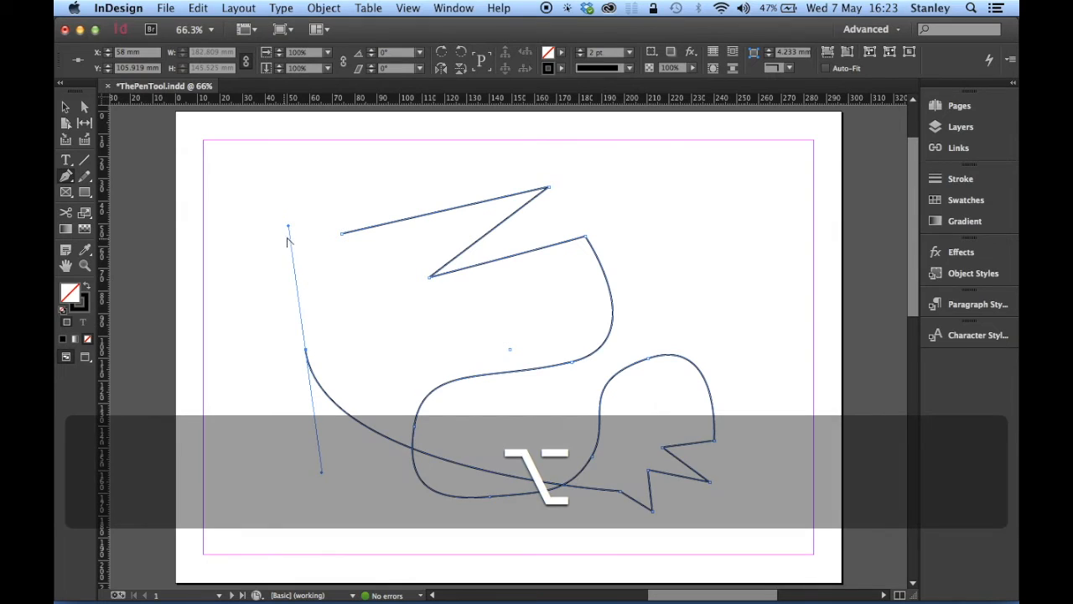
alt+click(288, 228)
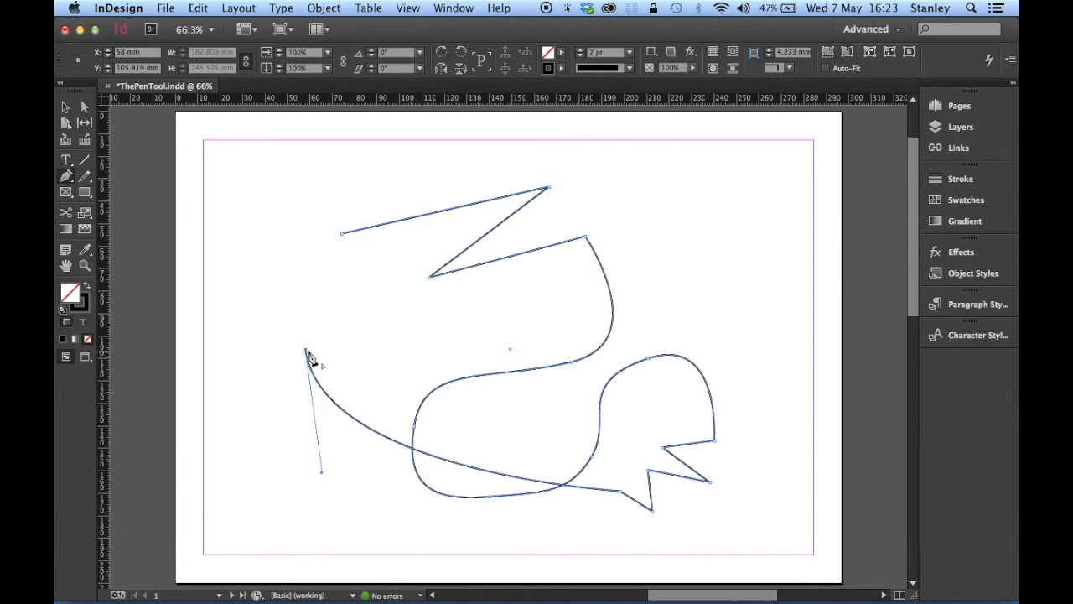
click(439, 316)
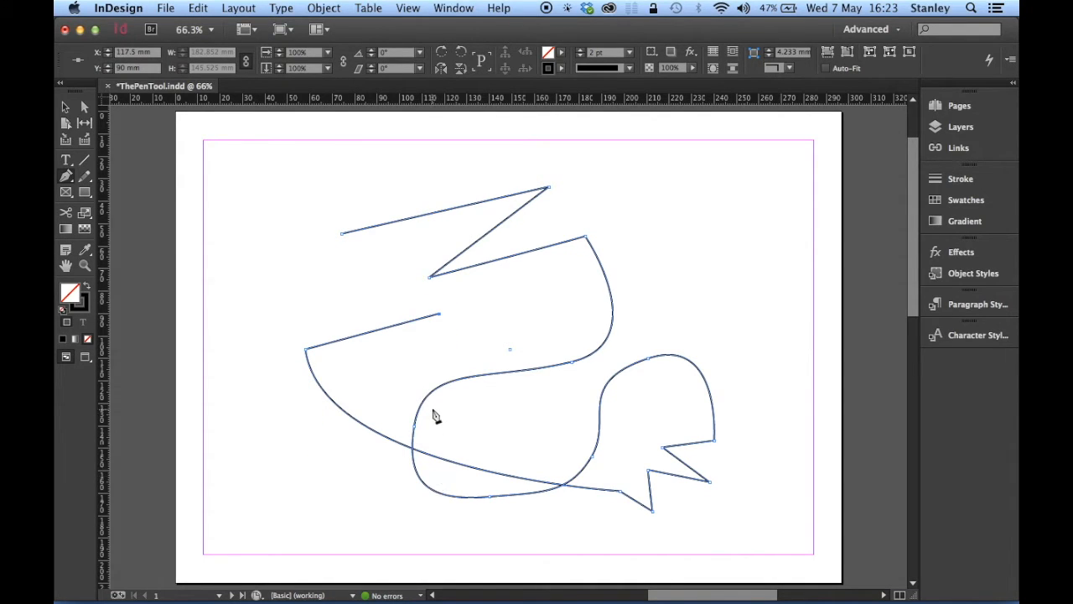
- Add a curved segment to about X 48 mm, Y 53 mm and redirect only its outgoing handle down toward the path's interior
mouse_move(283, 230)
mouse_down()
mouse_move(235, 276)
mouse_move(314, 301)
mouse_move(287, 242)
mouse_up()
key(alt)
drag(349, 290, 296, 238)
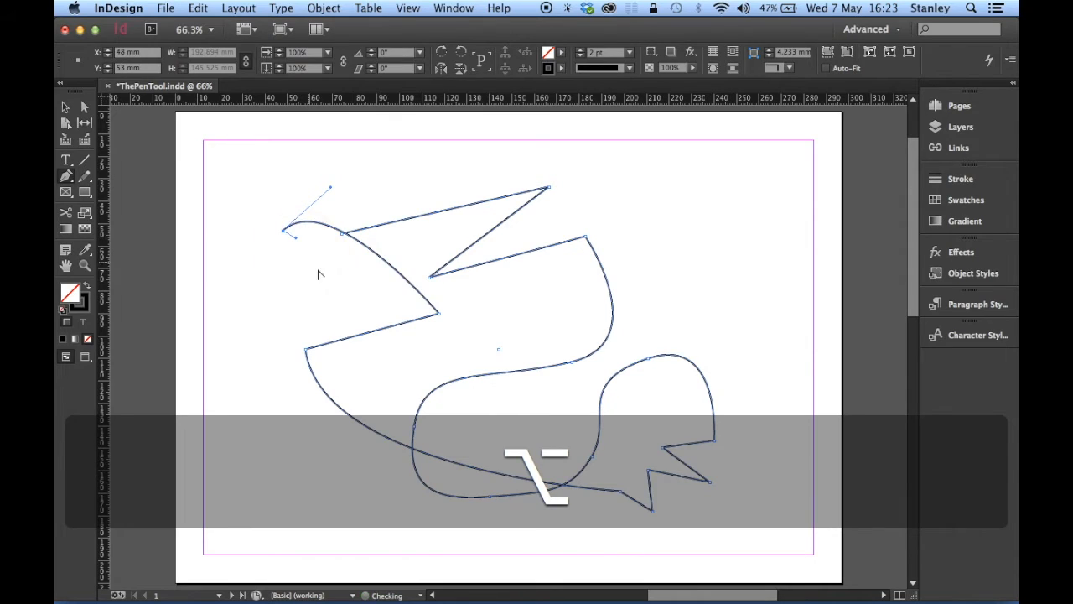
- Continue the path with a short segment to about X 74 mm, Y 71 mm and a long curve to about X 236.5 mm, Y 60 mm
click(341, 272)
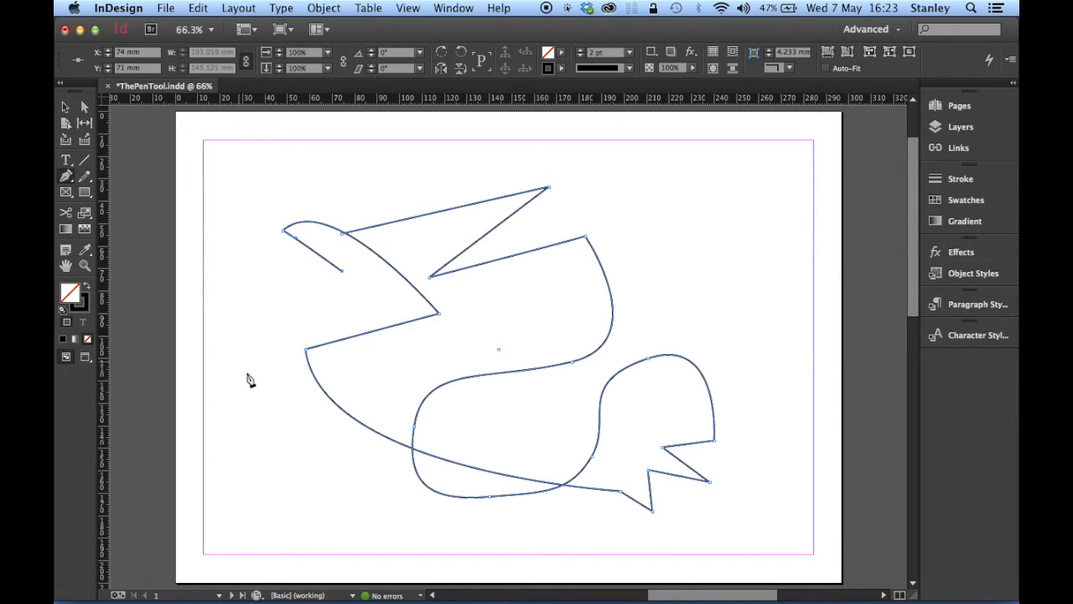
drag(265, 364, 755, 349)
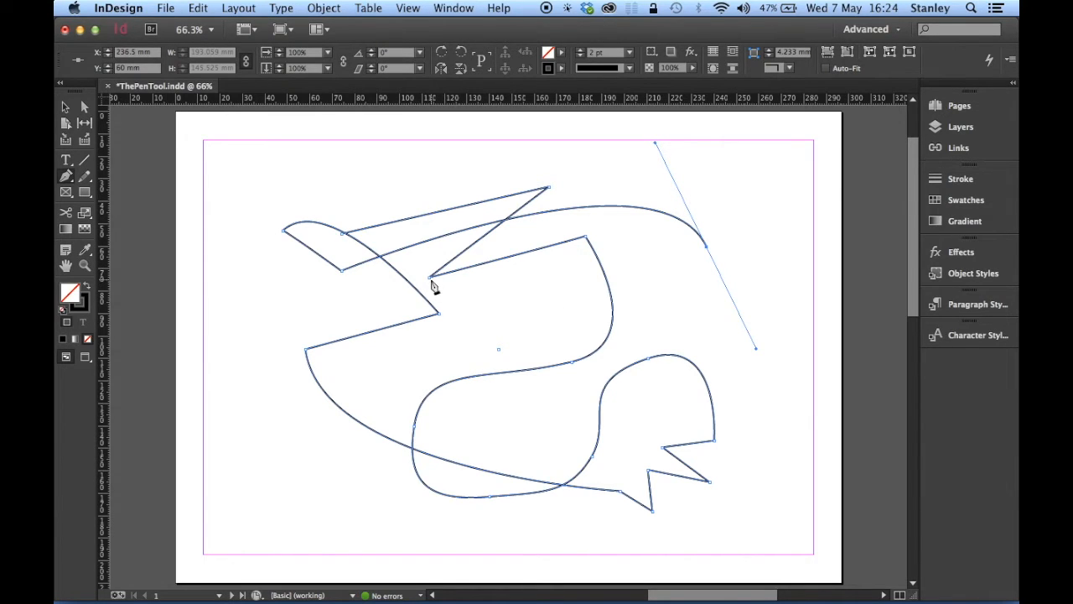
- Delete the two lower corner anchors of the upper zigzag and add two anchor points along its topmost straight segment
click(586, 238)
click(431, 278)
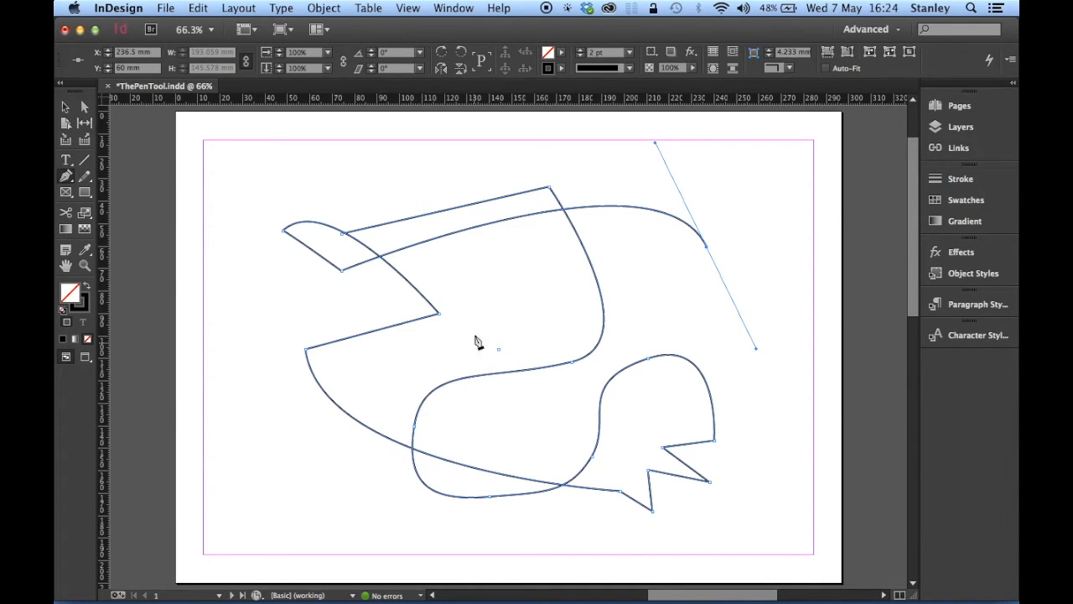
click(417, 218)
click(478, 204)
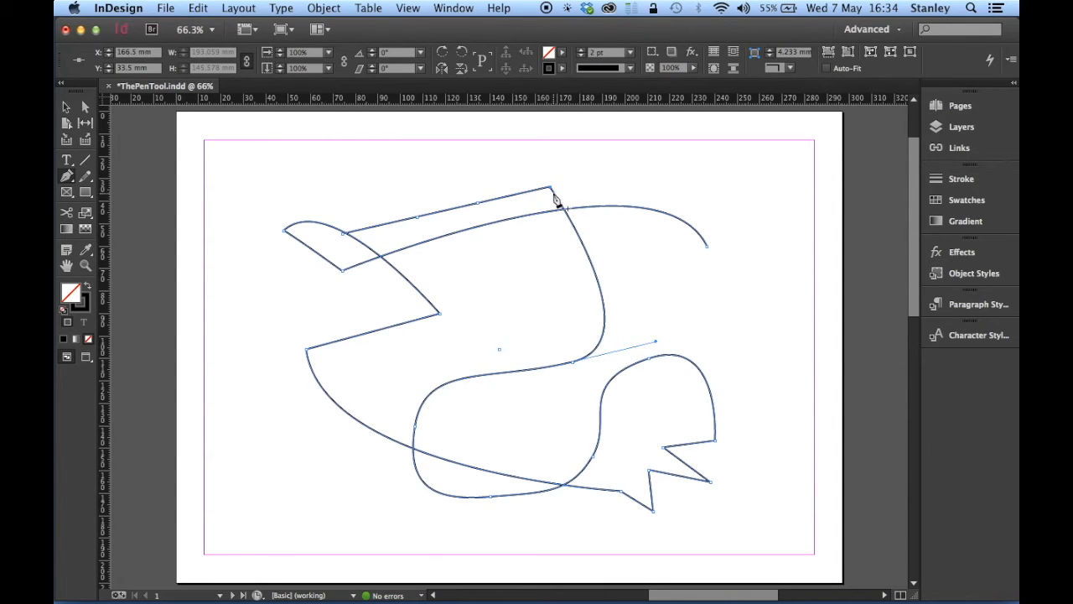
- Convert the upper corner anchor at about X 166.5 mm, Y 33.5 mm into a smooth point with nearly horizontal handles
key(alt)
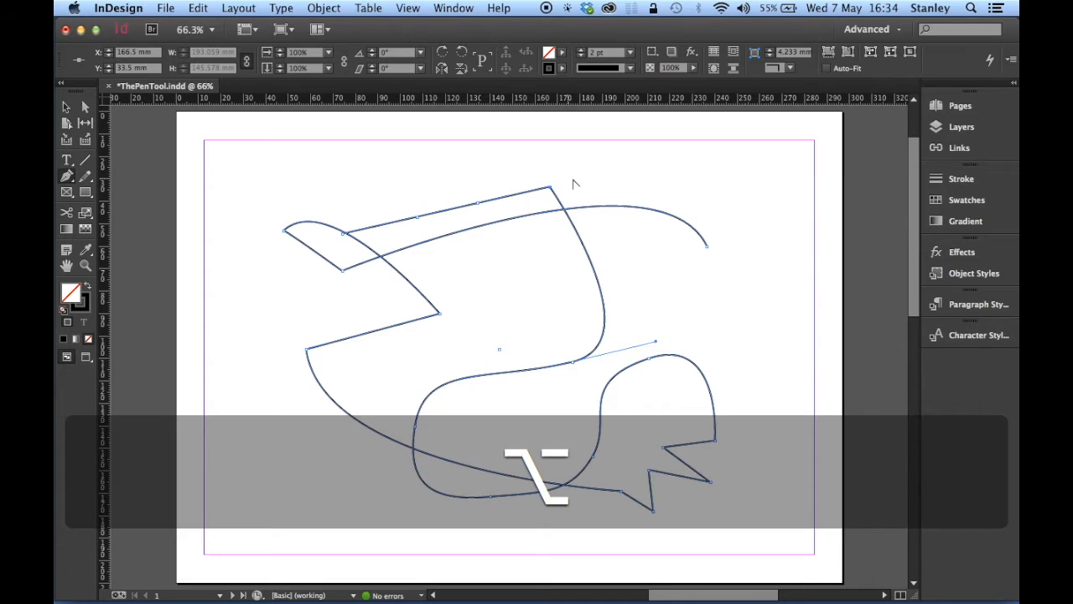
click(67, 177)
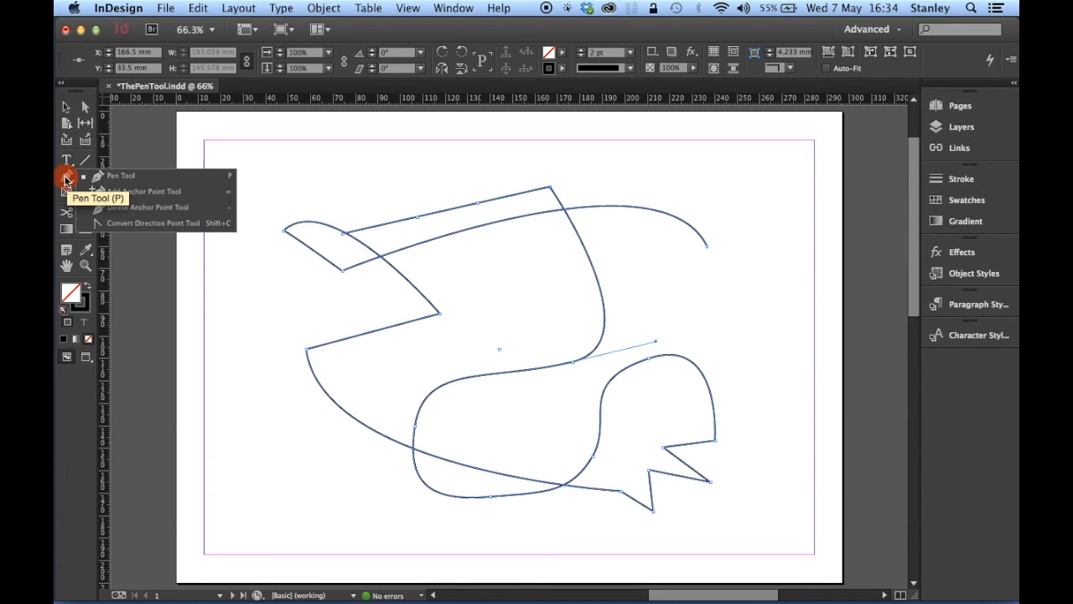
click(166, 225)
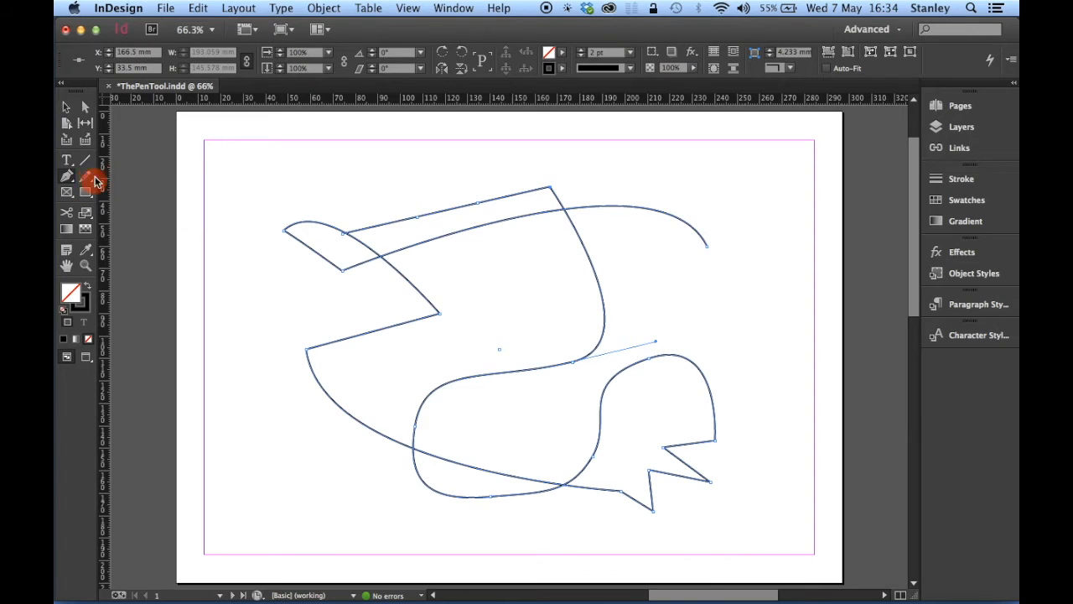
key(alt)
drag(550, 188, 628, 191)
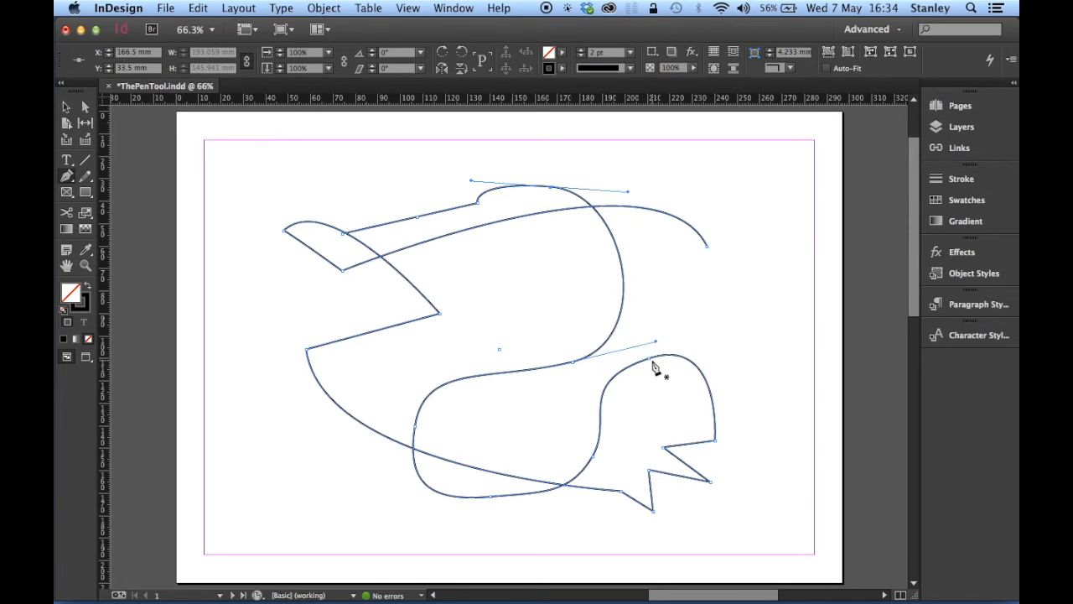
- Convert the smooth anchor at X 210.5 mm, Y 110 mm to a corner and the corner at X 117.5 mm, Y 90 mm to a smooth point
key(alt)
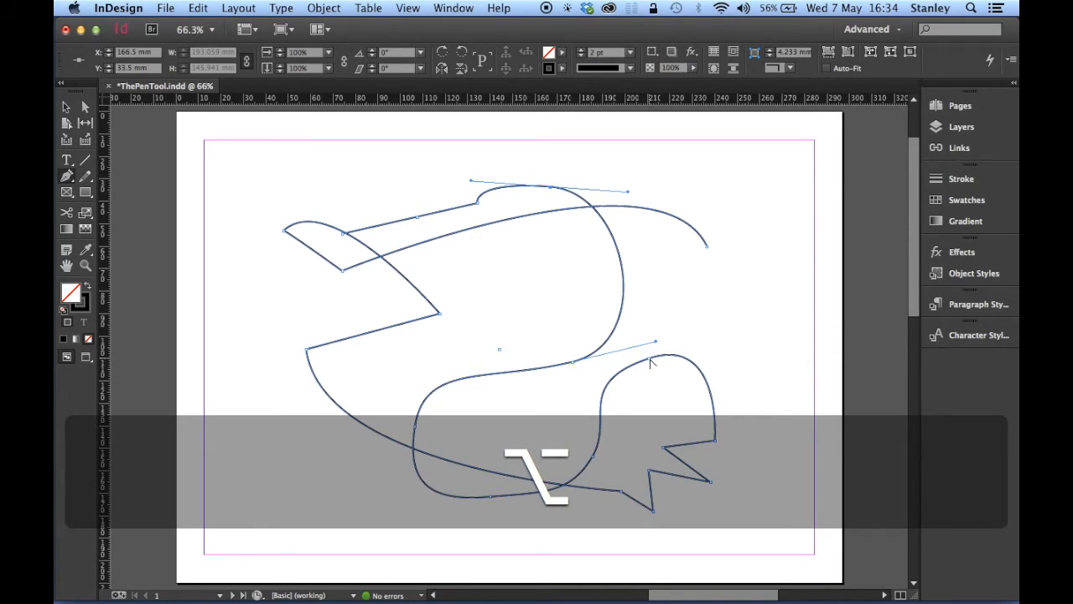
alt+click(649, 359)
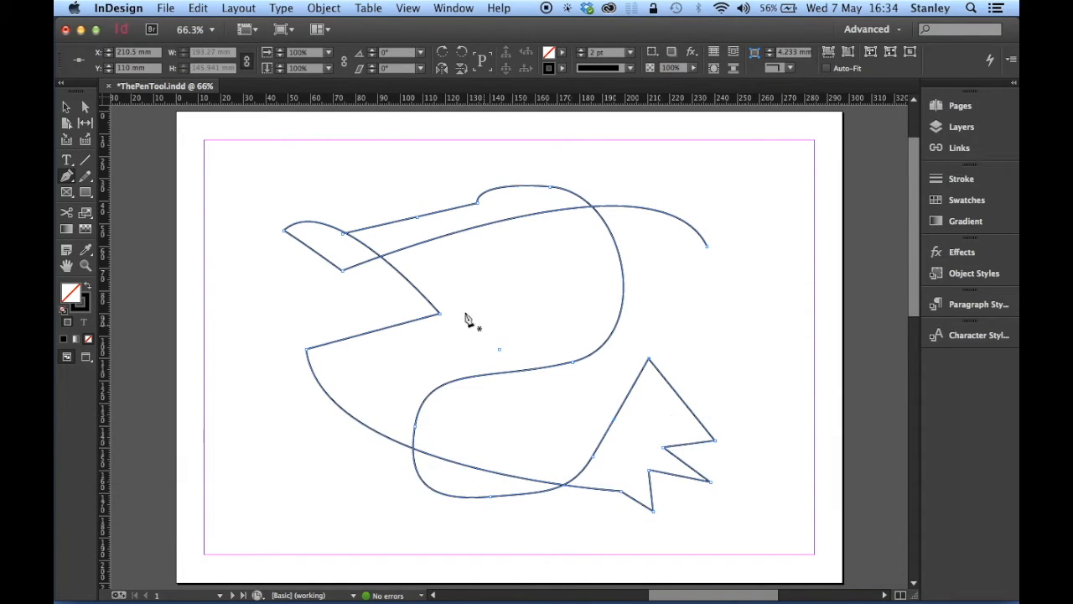
key(alt)
drag(440, 314, 474, 244)
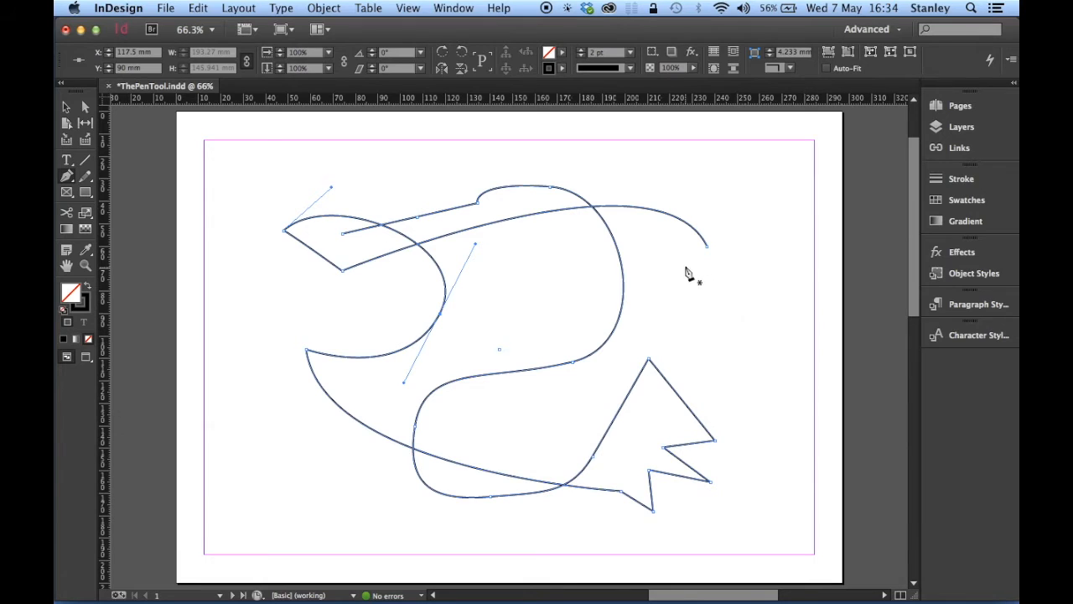
- Move the path's end anchor from the long upper curve down and left, and the anchor at the upper bulge's start downward
key(super)
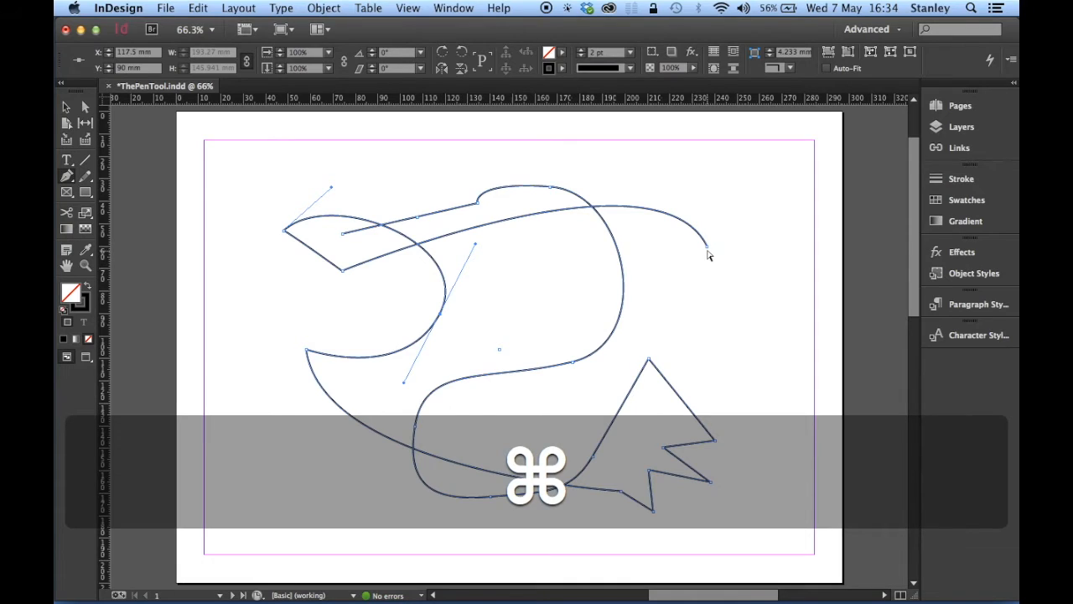
click(708, 248)
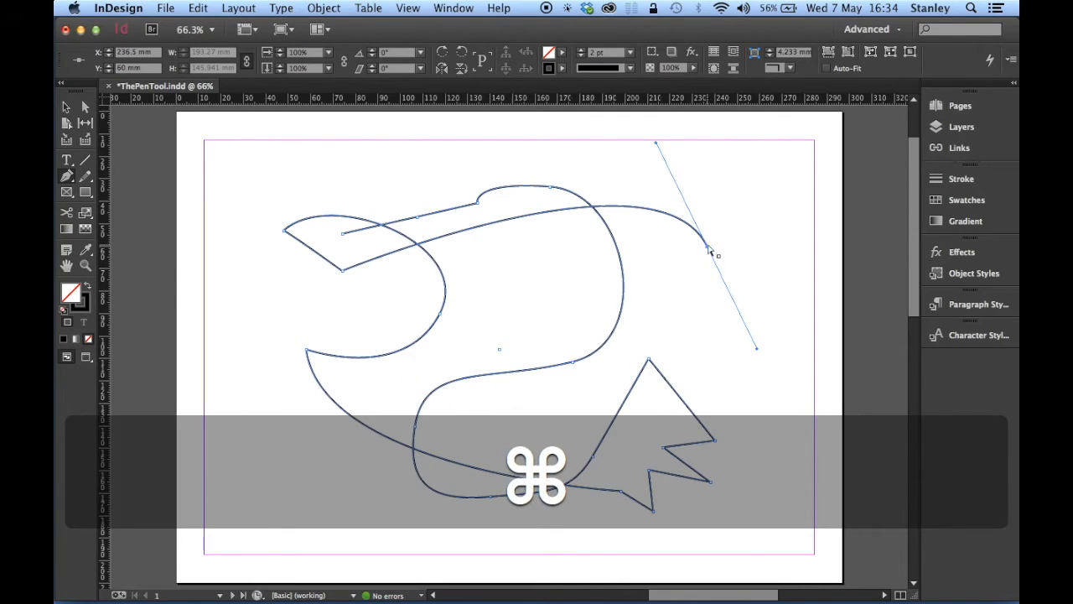
drag(708, 249, 690, 311)
click(478, 202)
drag(478, 202, 481, 242)
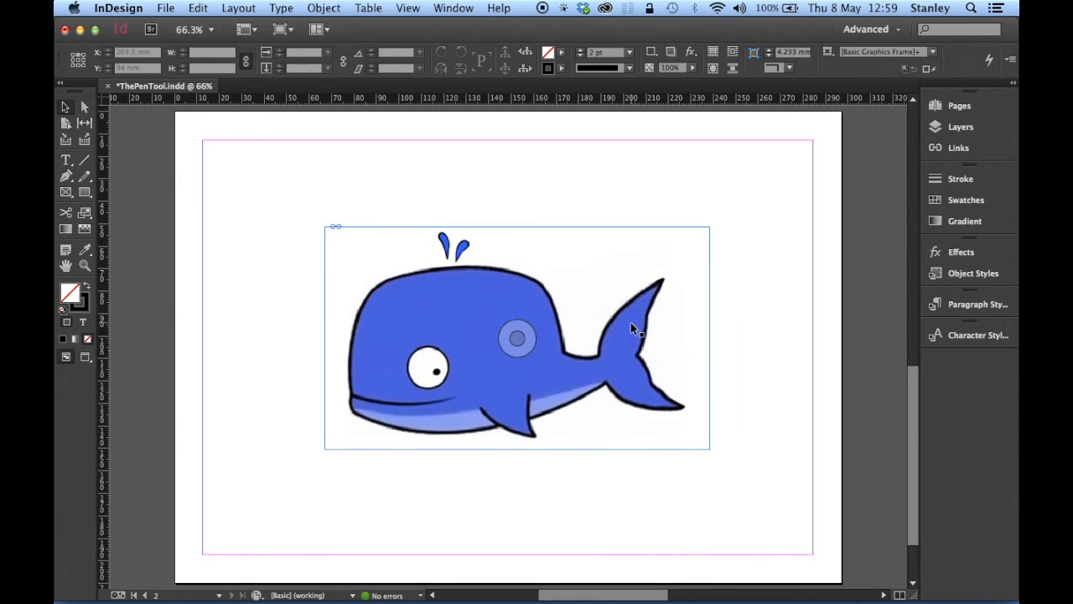
- Check that the display performance is set to High Quality Display
click(406, 9)
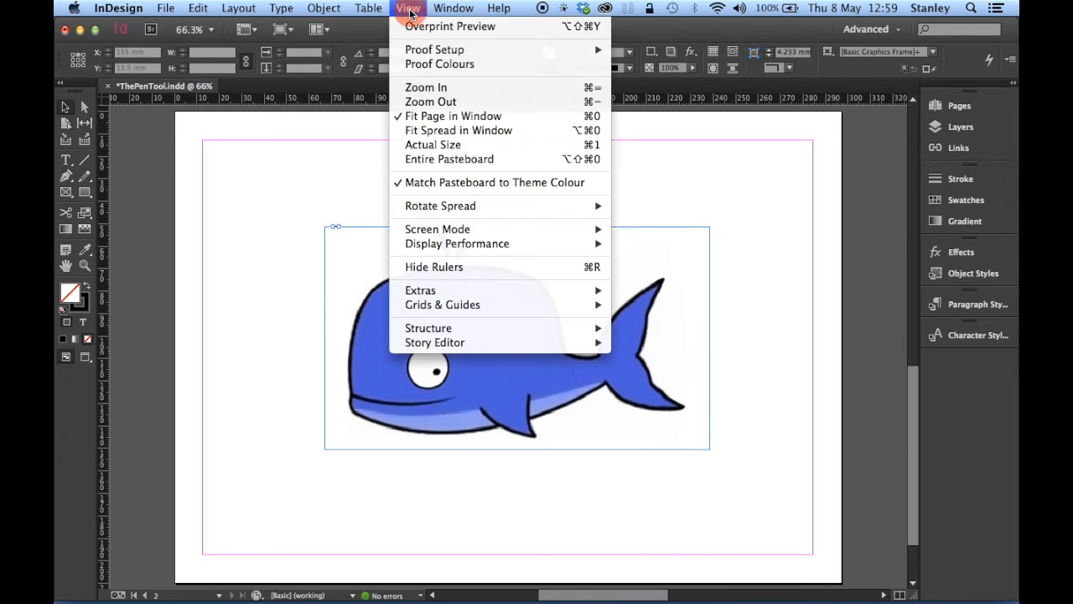
mouse_move(576, 242)
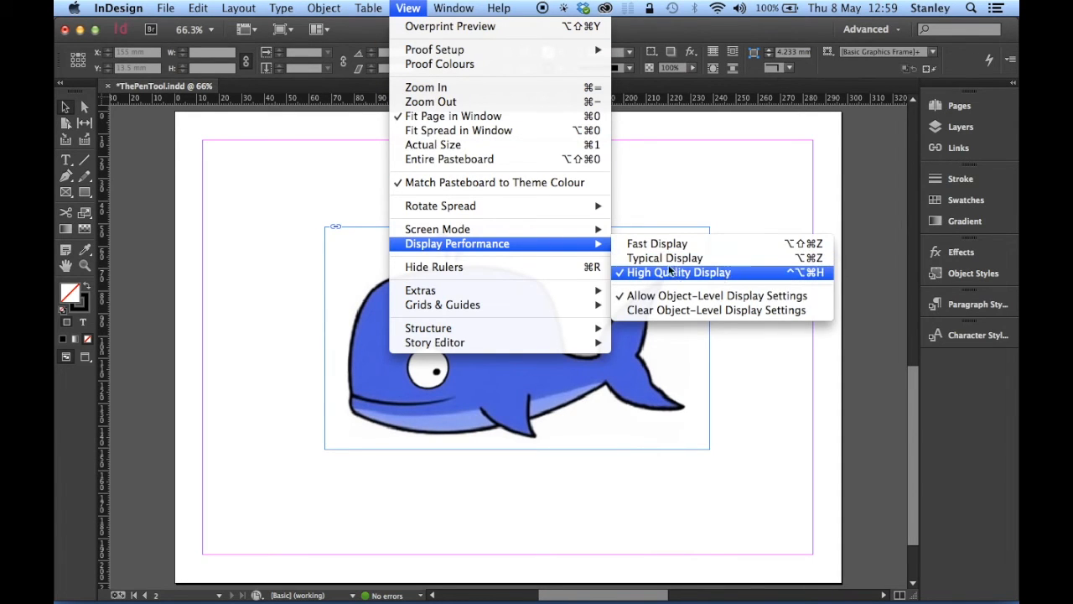
click(732, 171)
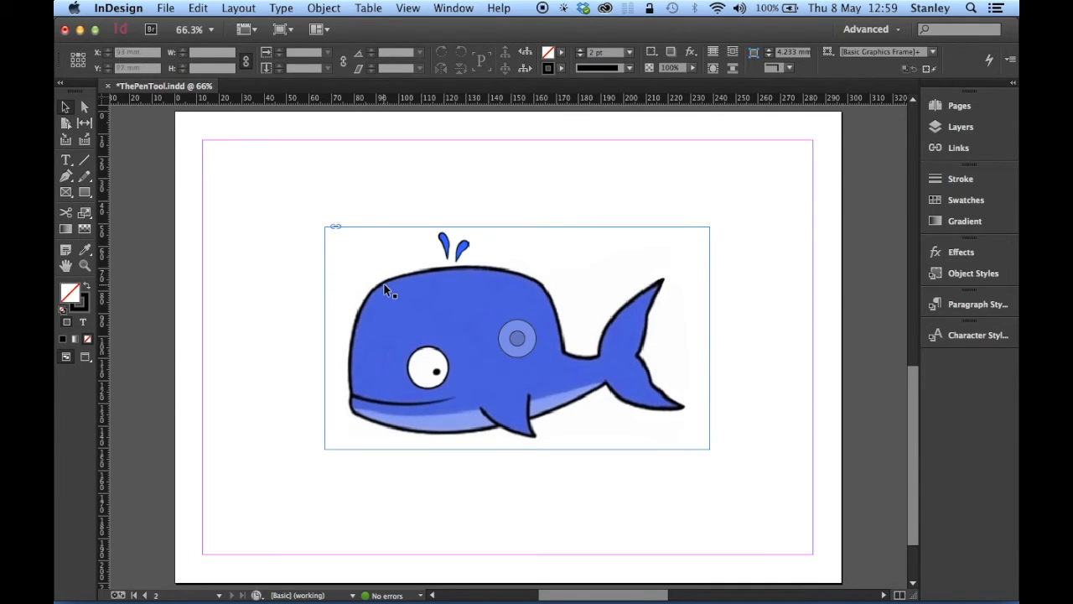
- Move the whale image to the upper-left margin corner and scale it proportionally to about 271.7 mm wide and 157.1 mm high
drag(384, 288, 265, 199)
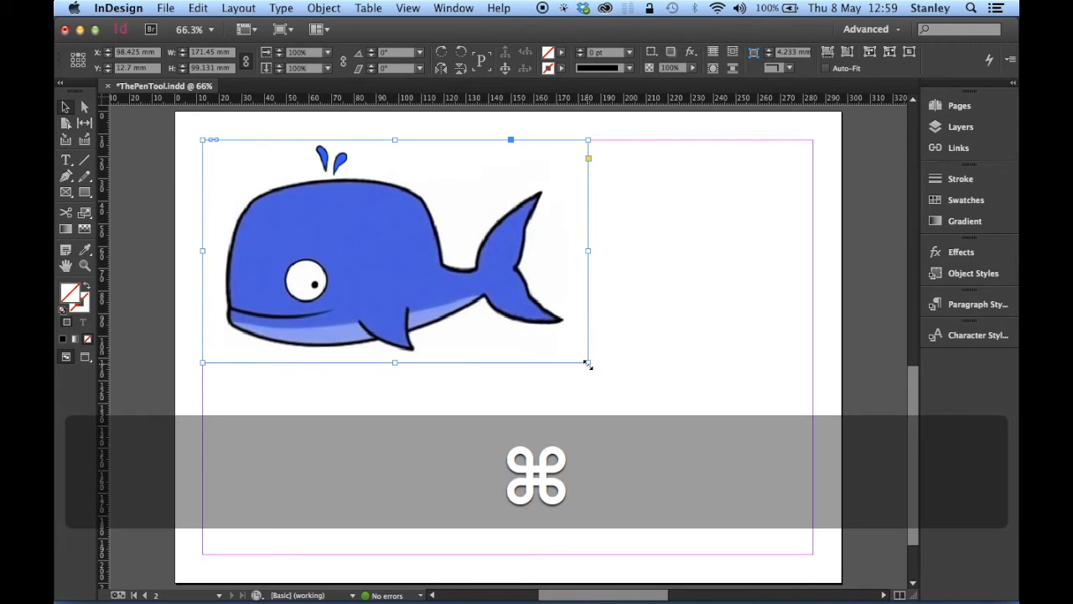
drag(587, 362, 745, 492)
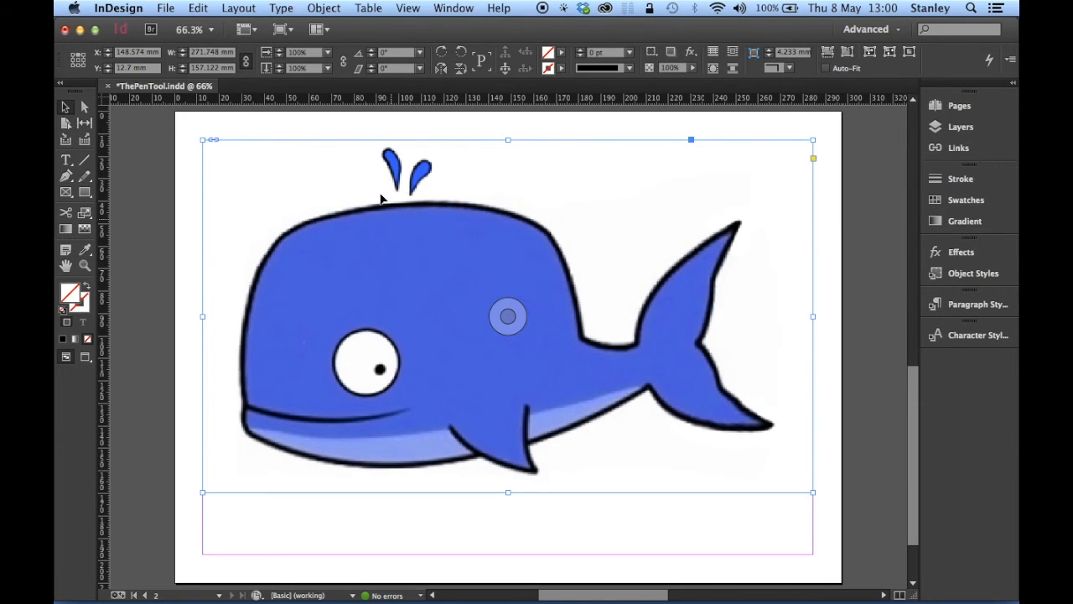
drag(351, 252, 397, 239)
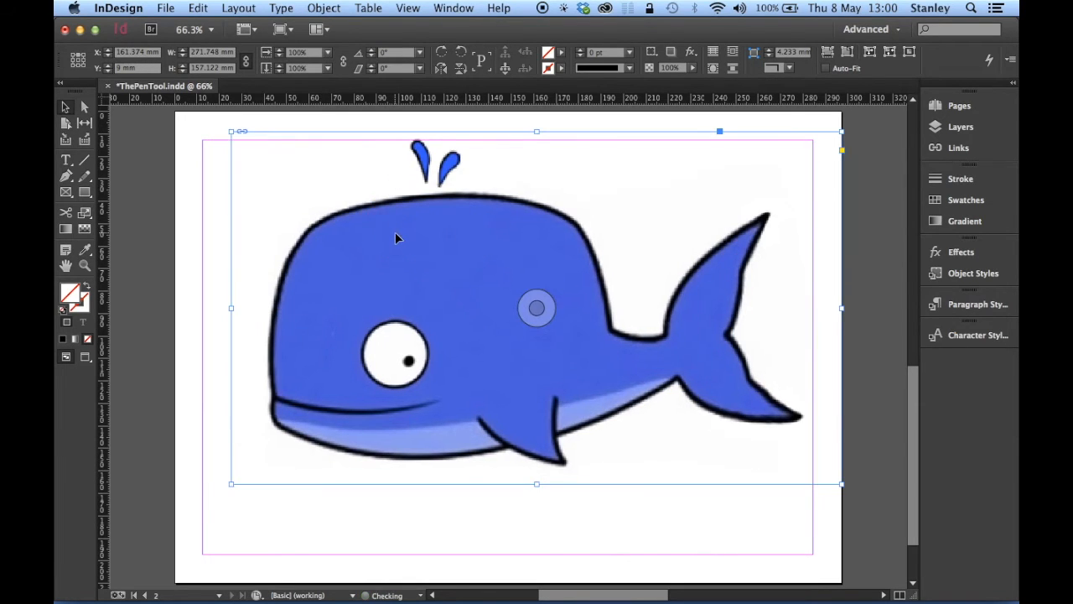
key(super+z)
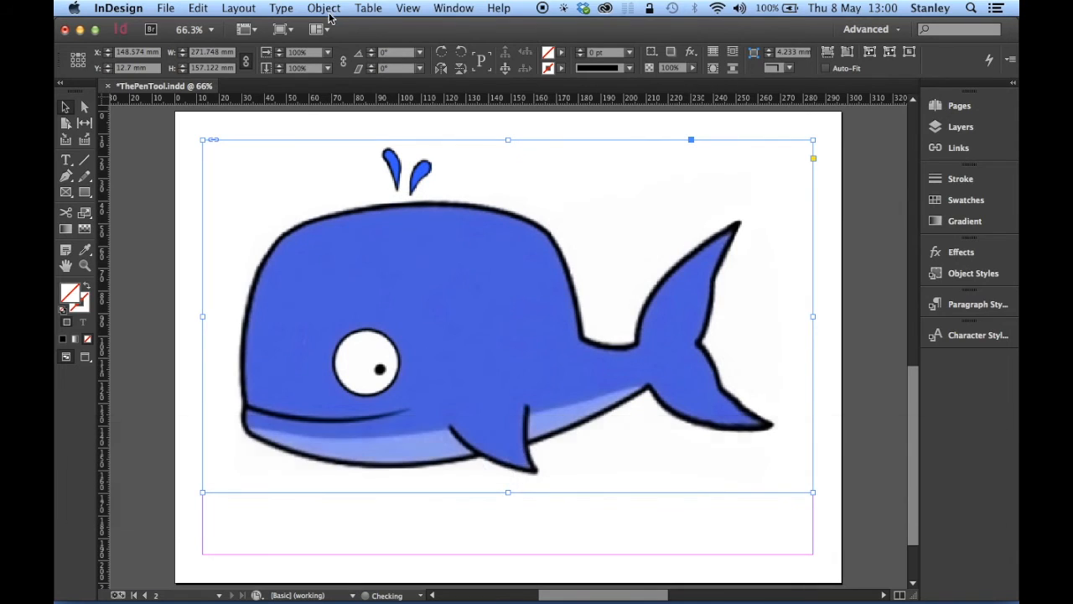
- Lock the whale image in place and test that it cannot be moved
click(326, 10)
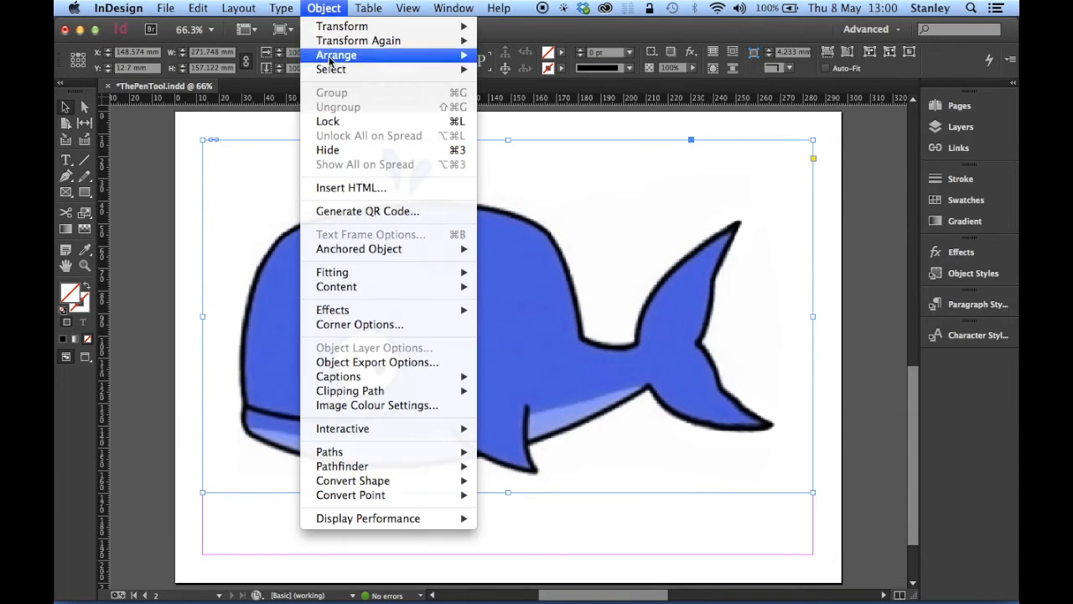
click(337, 122)
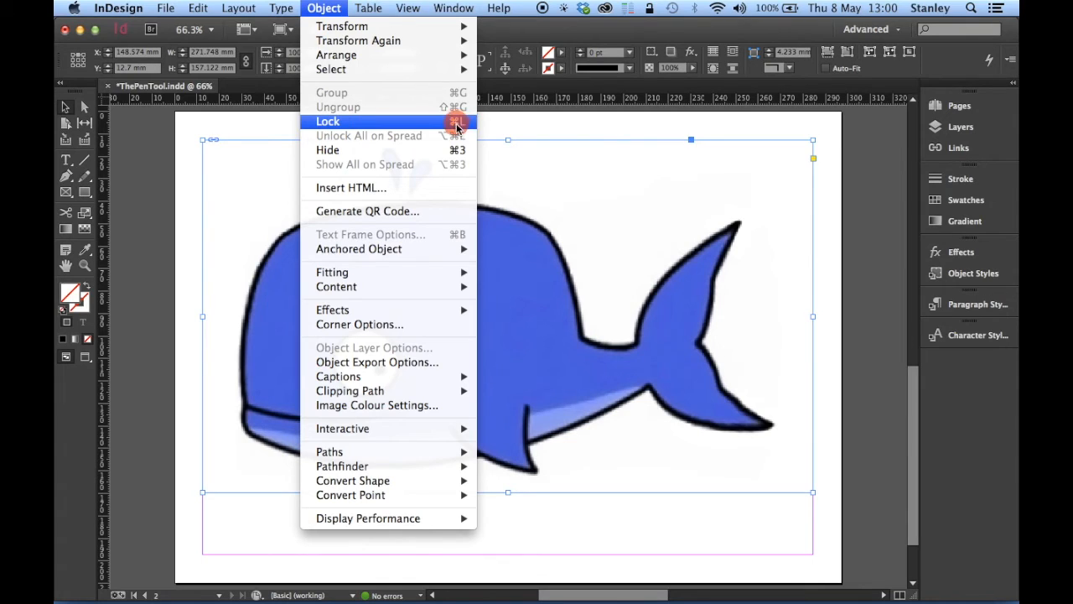
drag(543, 227, 353, 327)
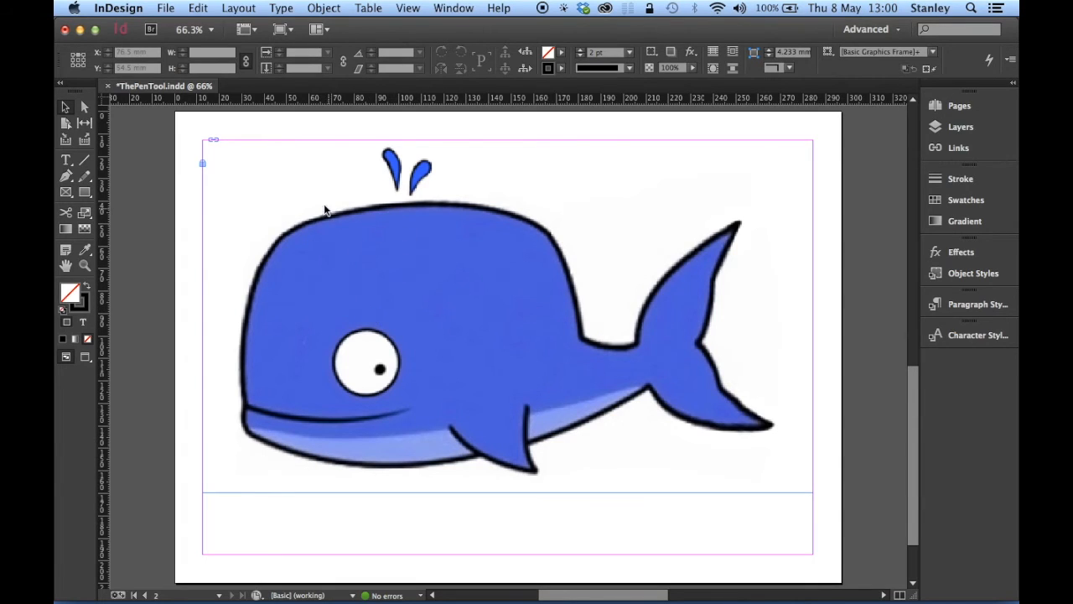
- Start a pen path at the whale's mouth corner (X 31.5 mm, Y 130.5 mm) and curve over its head through X 49 mm, Y 55 mm to X 168 mm, Y 55.5 mm
key(p)
click(245, 405)
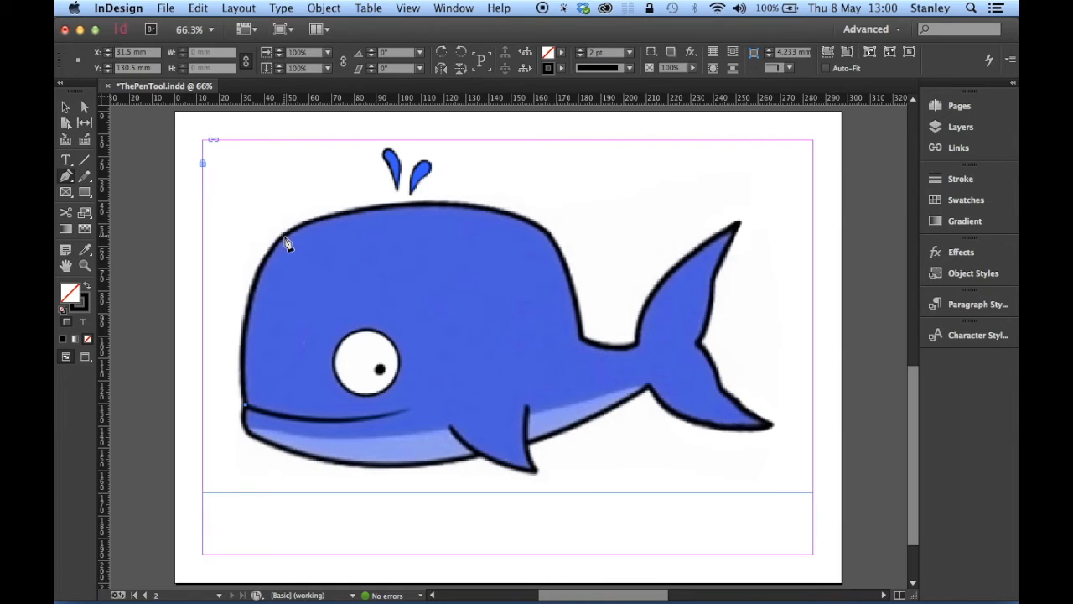
drag(284, 237, 344, 168)
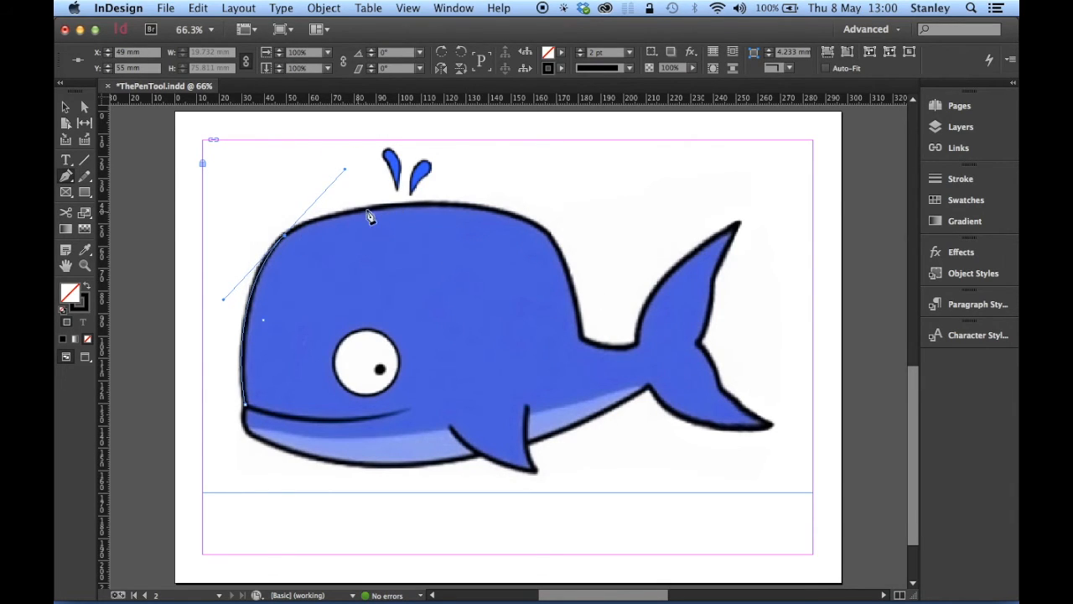
mouse_move(382, 208)
mouse_down()
mouse_move(408, 208)
mouse_move(397, 210)
mouse_up()
drag(397, 210, 568, 265)
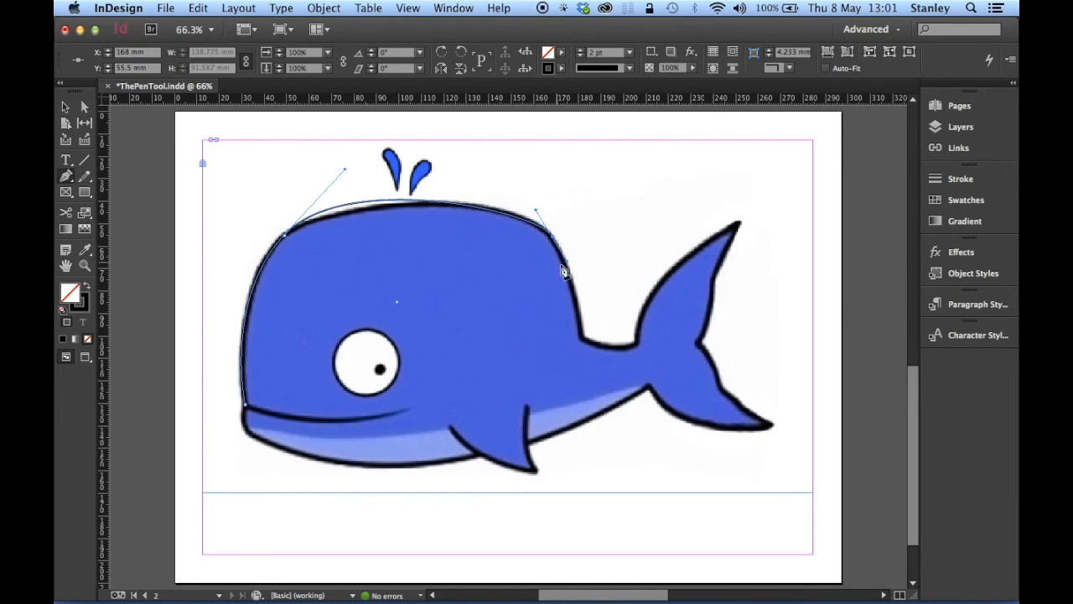
drag(580, 341, 643, 340)
drag(640, 333, 642, 333)
key(super+z)
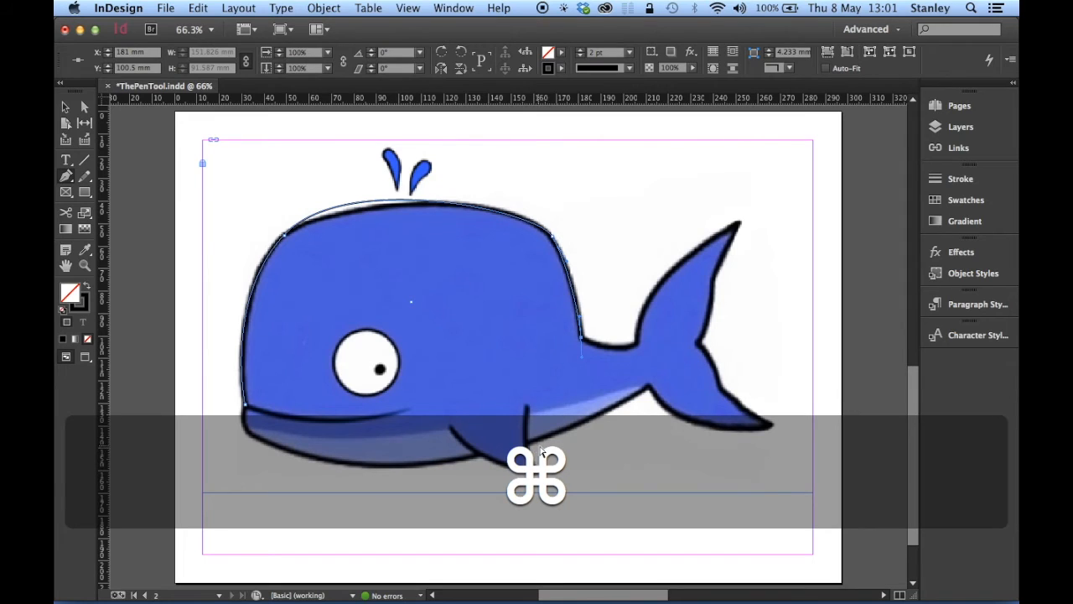
key(super+z)
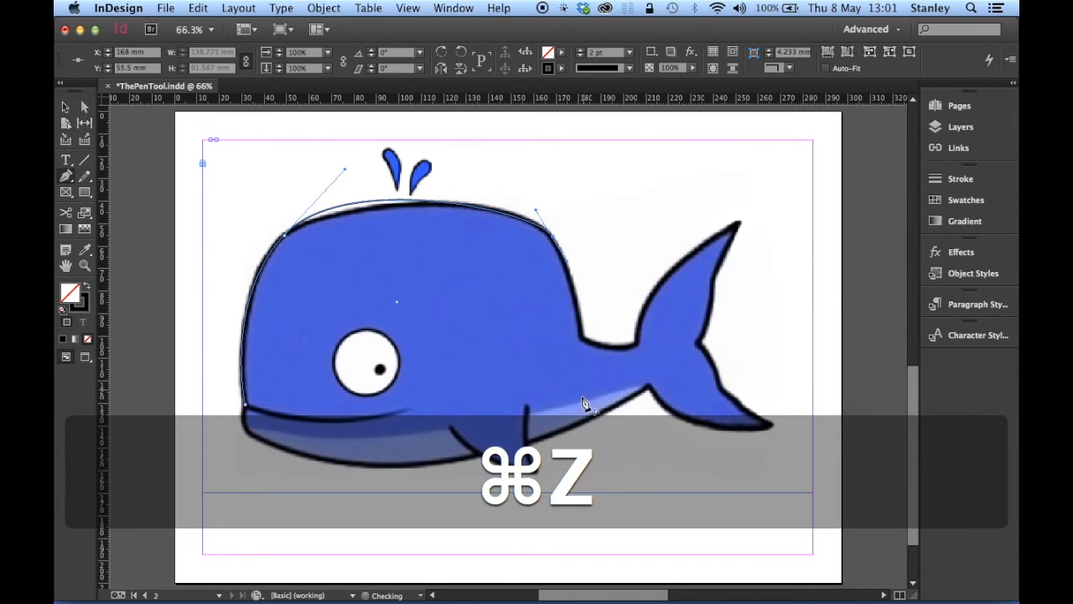
- Continue the path down the whale's back to a corner and curve across the dip to the base of the tail
click(586, 345)
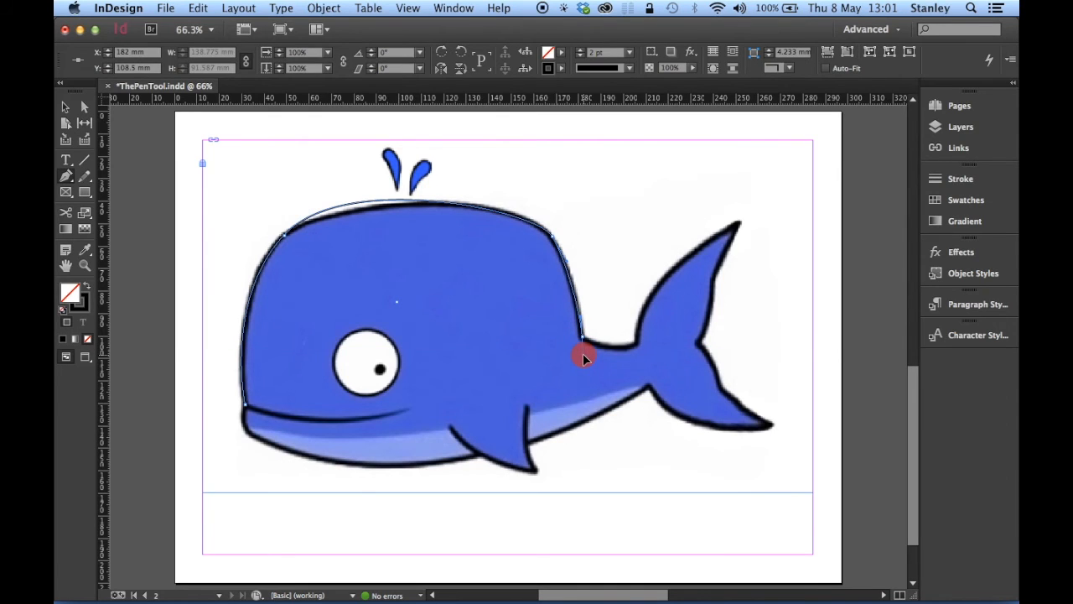
drag(589, 349, 664, 312)
click(646, 344)
- Trace the upper tail fluke out to its tip and back down to the notch at about X 232.5 mm, Y 103.5 mm
key(alt)
mouse_move(739, 224)
mouse_down()
mouse_move(848, 162)
mouse_move(761, 285)
mouse_move(713, 288)
mouse_move(737, 226)
mouse_up()
key(alt)
click(714, 280)
mouse_move(696, 343)
mouse_down()
mouse_move(685, 359)
mouse_move(705, 351)
mouse_up()
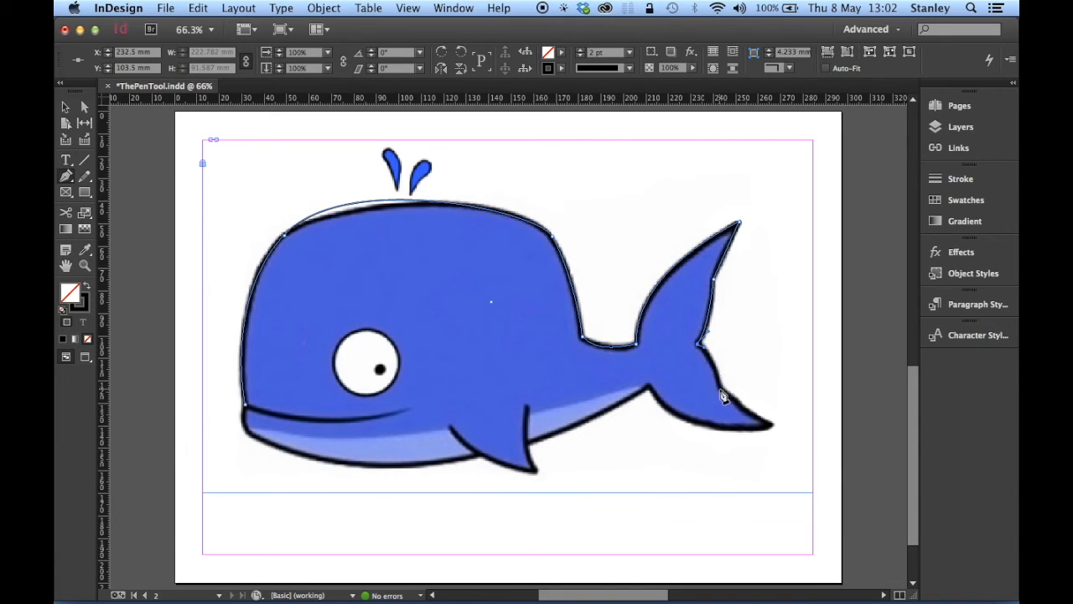
- Trace the lower tail fluke to its tip and curve back to the belly junction at about X 211 mm, Y 123 mm
mouse_move(720, 388)
mouse_down()
mouse_move(725, 406)
mouse_move(731, 392)
mouse_up()
key(alt)
drag(772, 428, 771, 428)
mouse_move(648, 388)
mouse_down()
mouse_move(590, 319)
mouse_move(545, 403)
mouse_move(556, 438)
mouse_move(641, 391)
mouse_up()
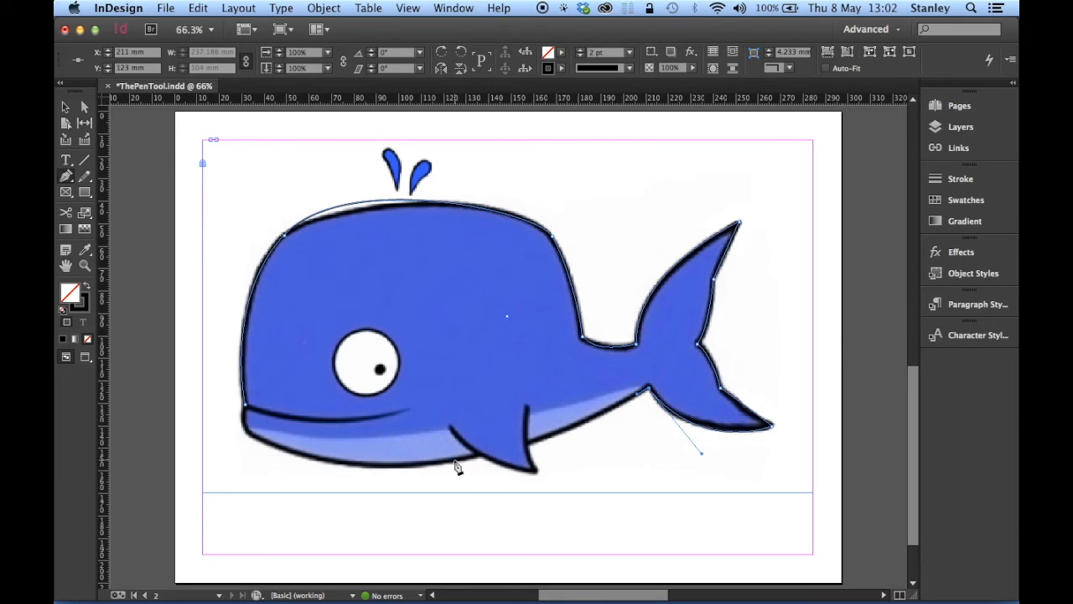
- Trace the belly with curves through about X 124.5 mm, Y 155 mm to the chin at about X 34 mm, Y 144 mm
mouse_move(454, 461)
mouse_down()
mouse_move(406, 471)
mouse_move(379, 462)
mouse_move(378, 471)
mouse_up()
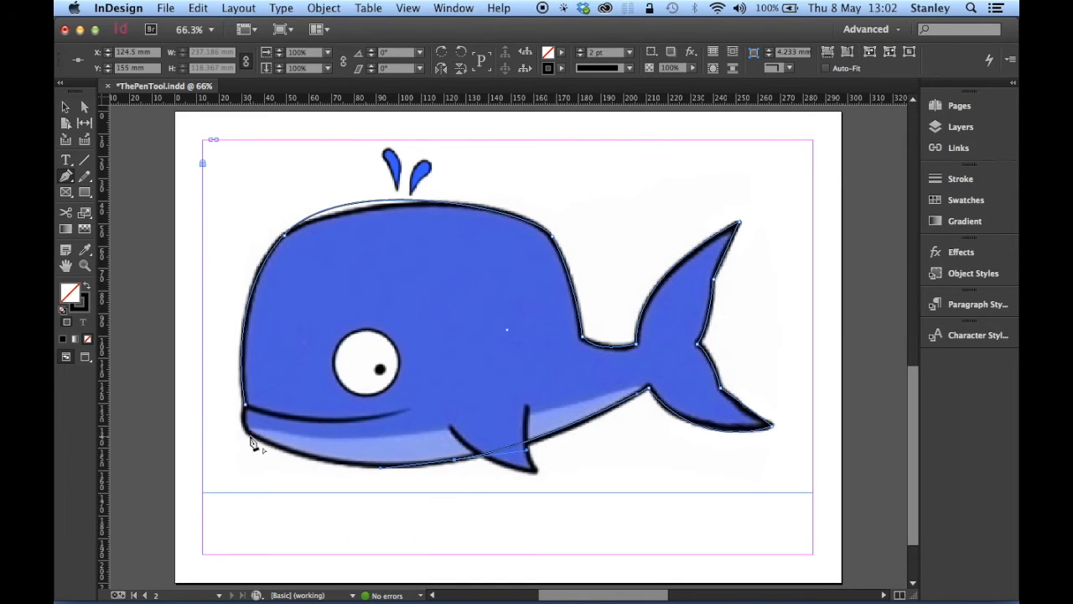
mouse_move(250, 435)
mouse_down()
mouse_move(230, 431)
mouse_move(218, 411)
mouse_move(247, 432)
mouse_up()
key(alt)
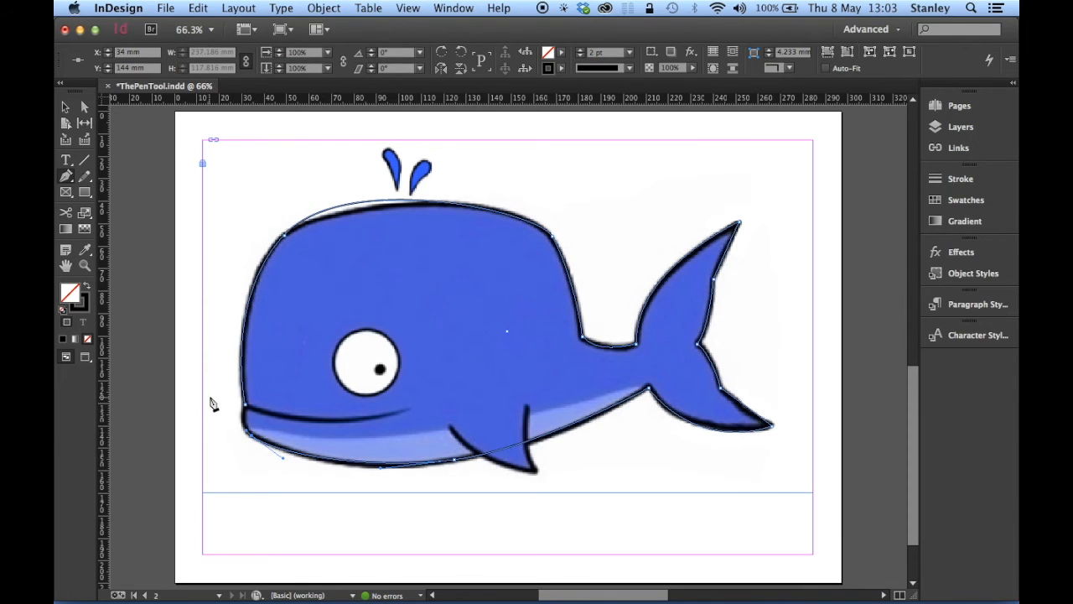
- Add a smooth point on the lower lip and close the whale outline at its starting anchor
key(super+space)
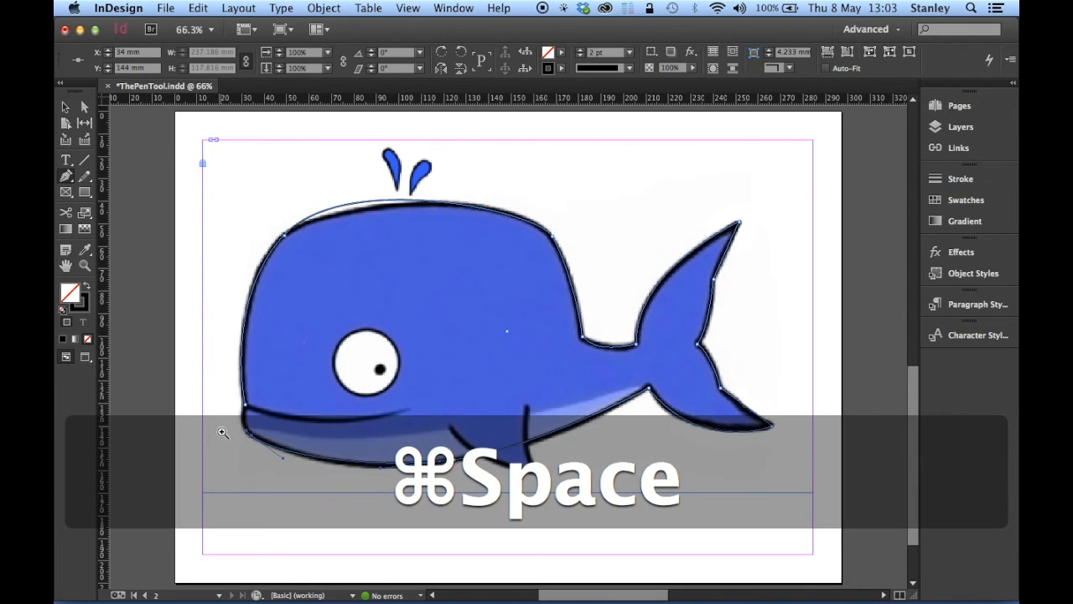
drag(198, 360, 379, 512)
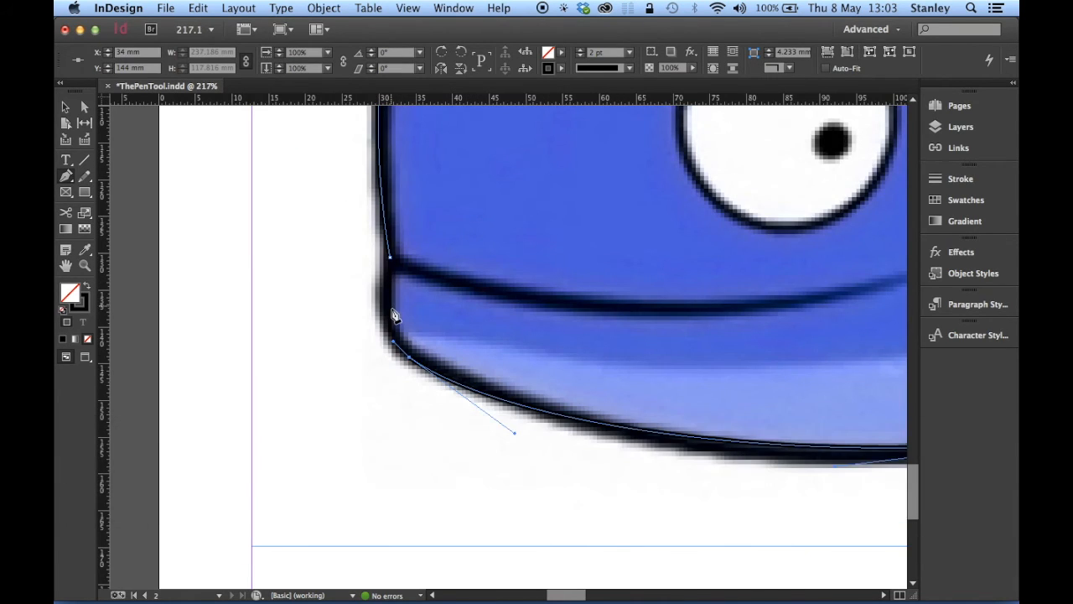
click(389, 308)
drag(388, 307, 390, 290)
click(391, 262)
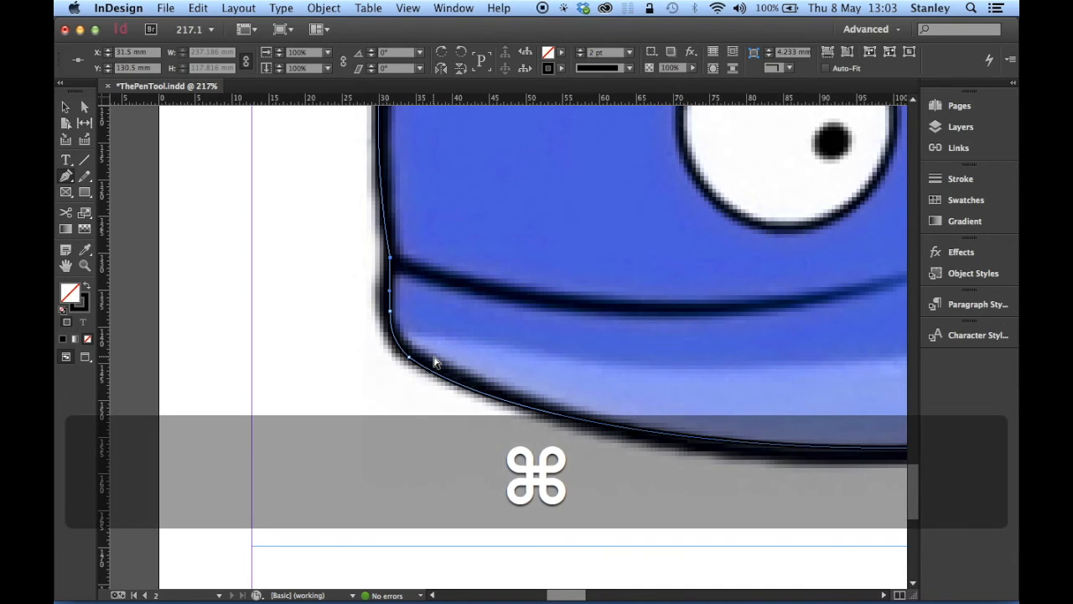
key(super+0)
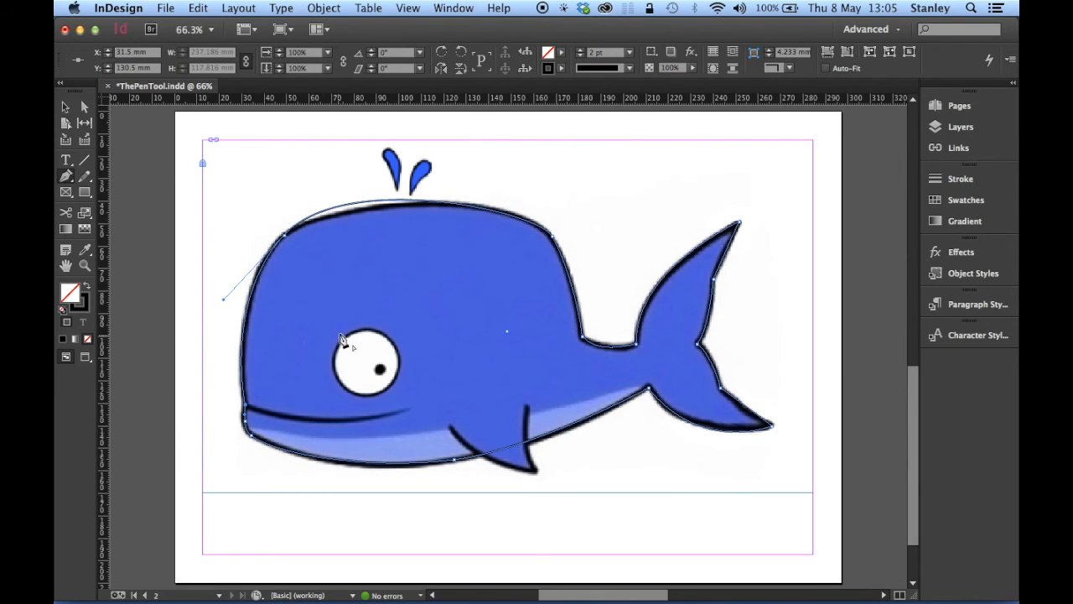
- Draw a circle about 30 mm across from its centre over the whale's eye
click(85, 196)
drag(85, 195, 164, 212)
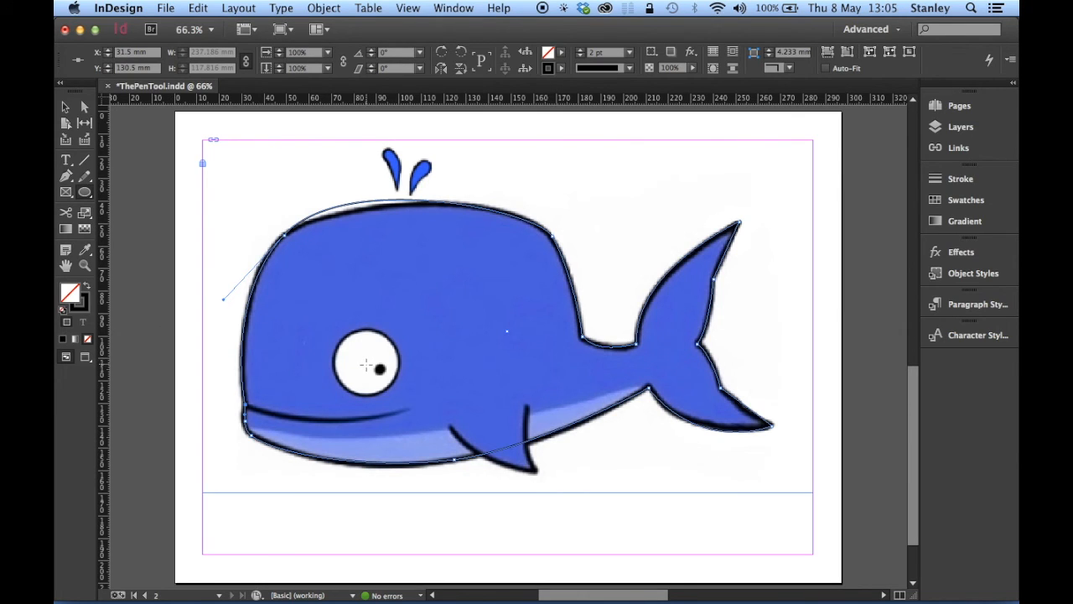
key(alt)
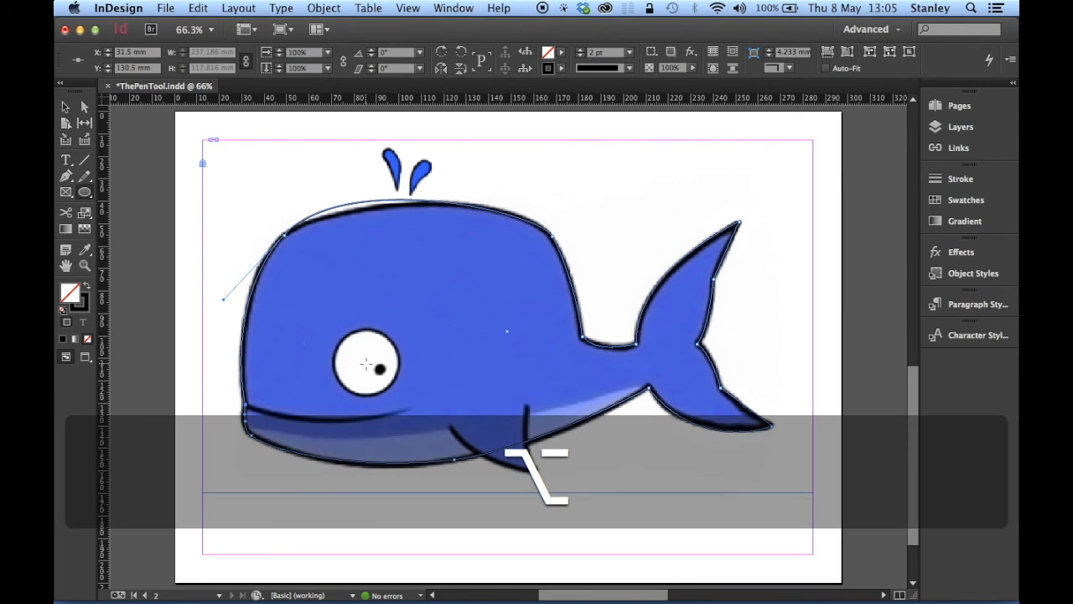
key(shift)
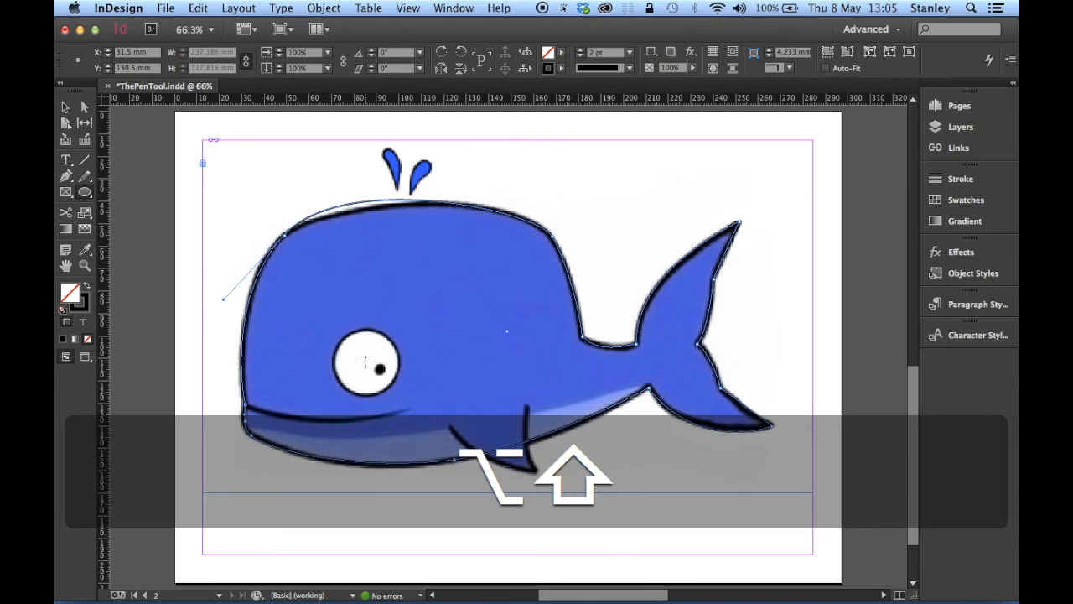
drag(367, 361, 399, 400)
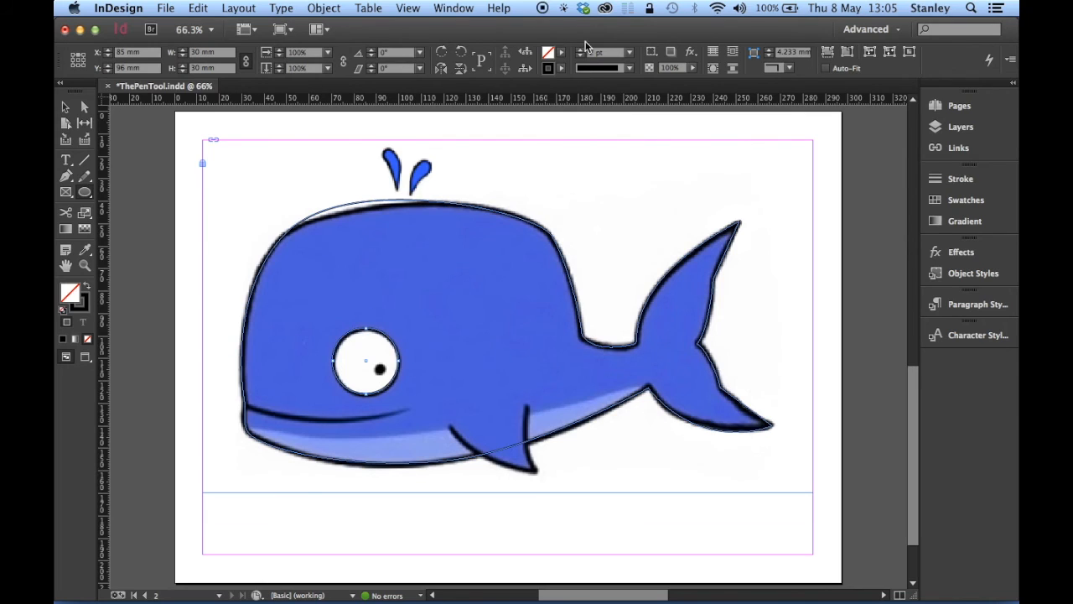
- Set the eye circle's stroke to 4 pt and its fill to [Paper]
click(582, 53)
click(582, 53)
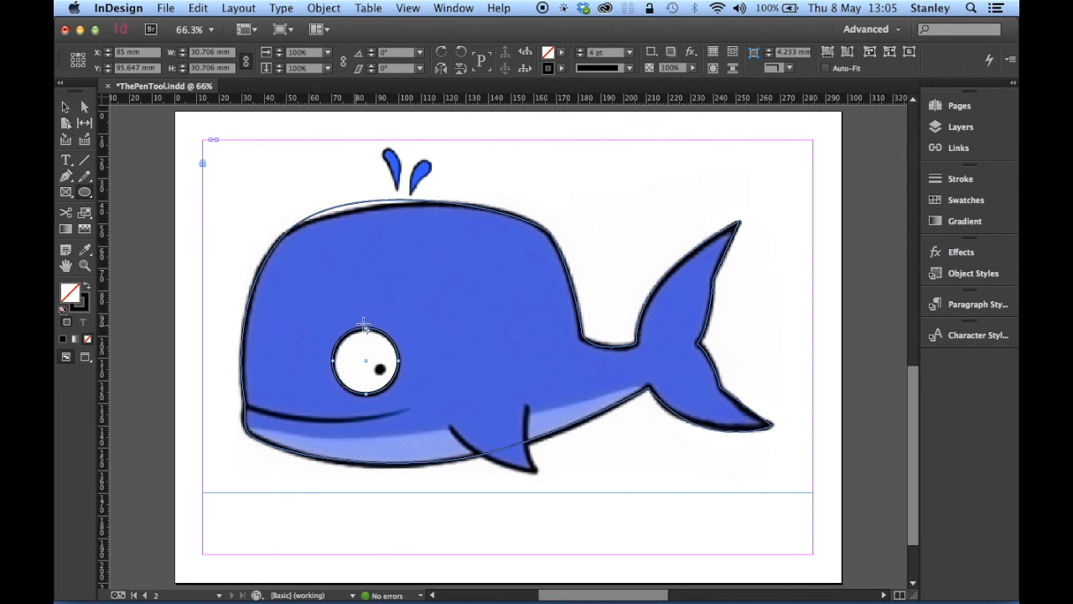
click(561, 54)
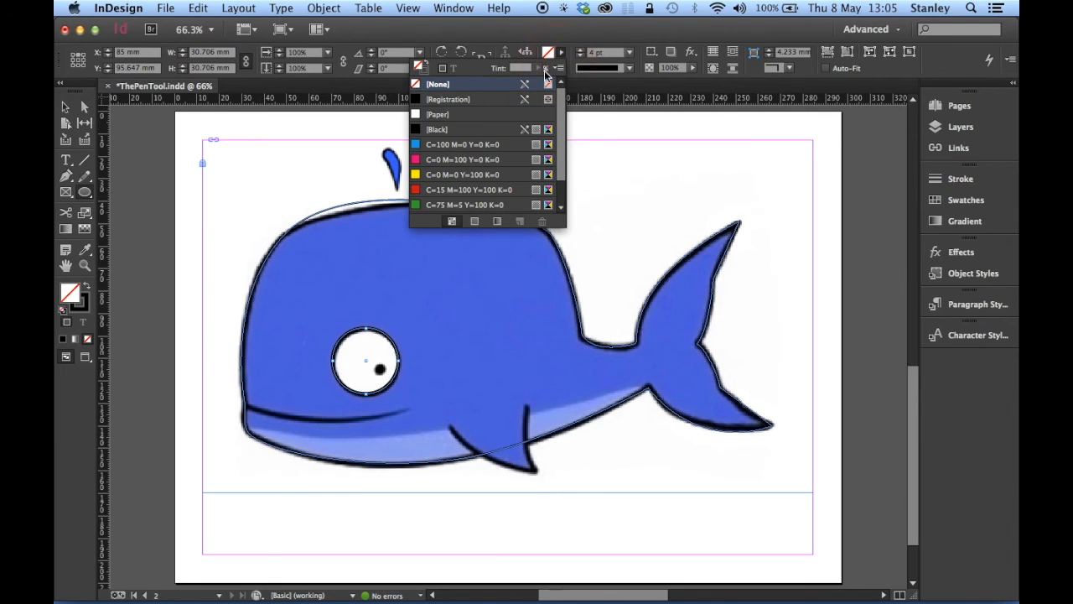
click(500, 114)
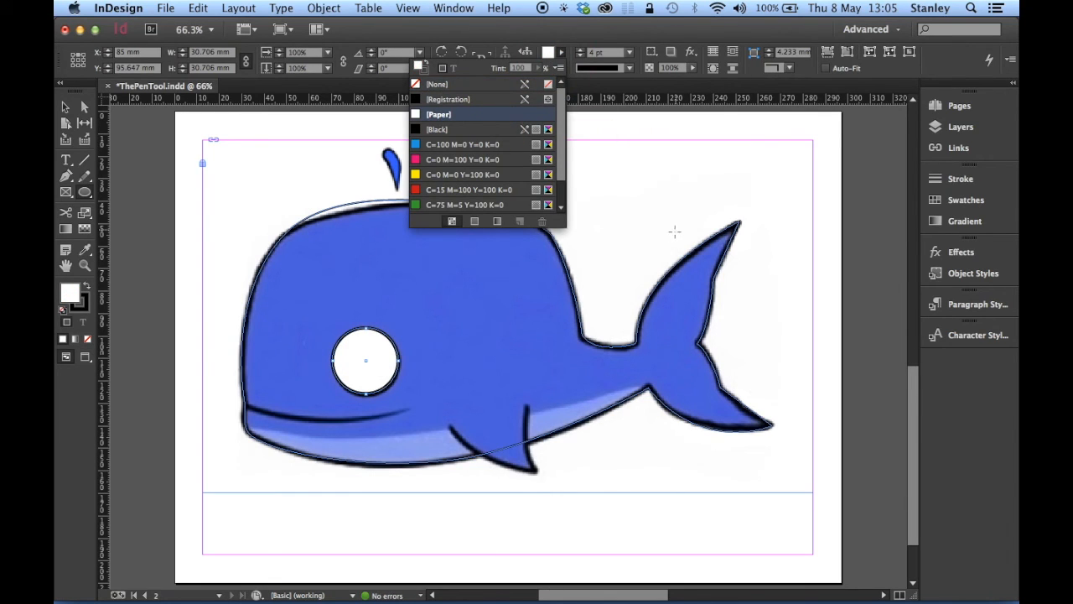
click(533, 35)
- Select the traced whale outline and fill it with the Wally swatch
key(v)
click(353, 212)
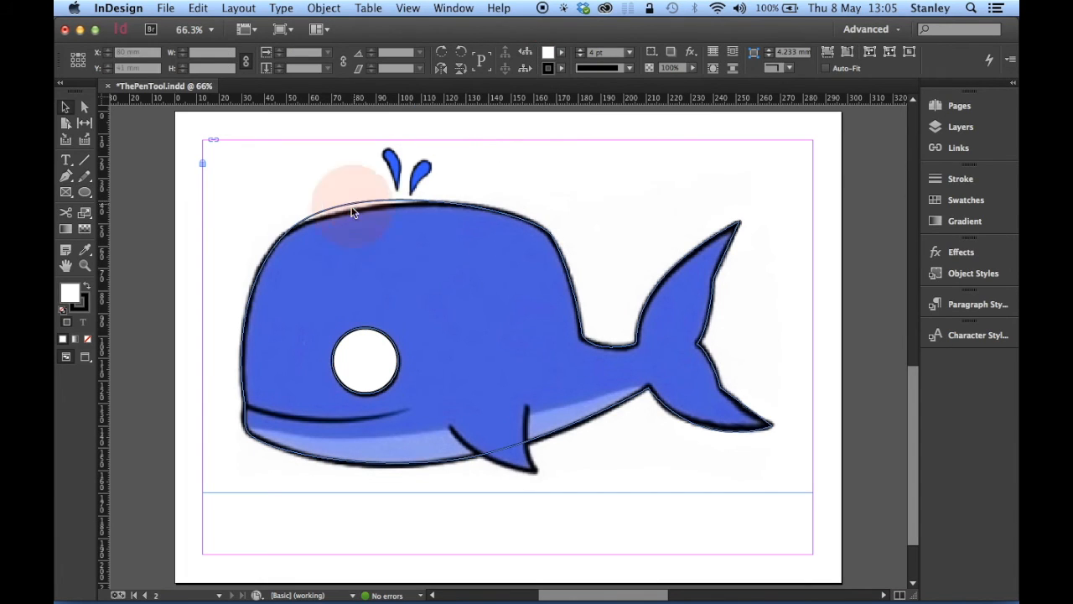
drag(282, 290, 276, 258)
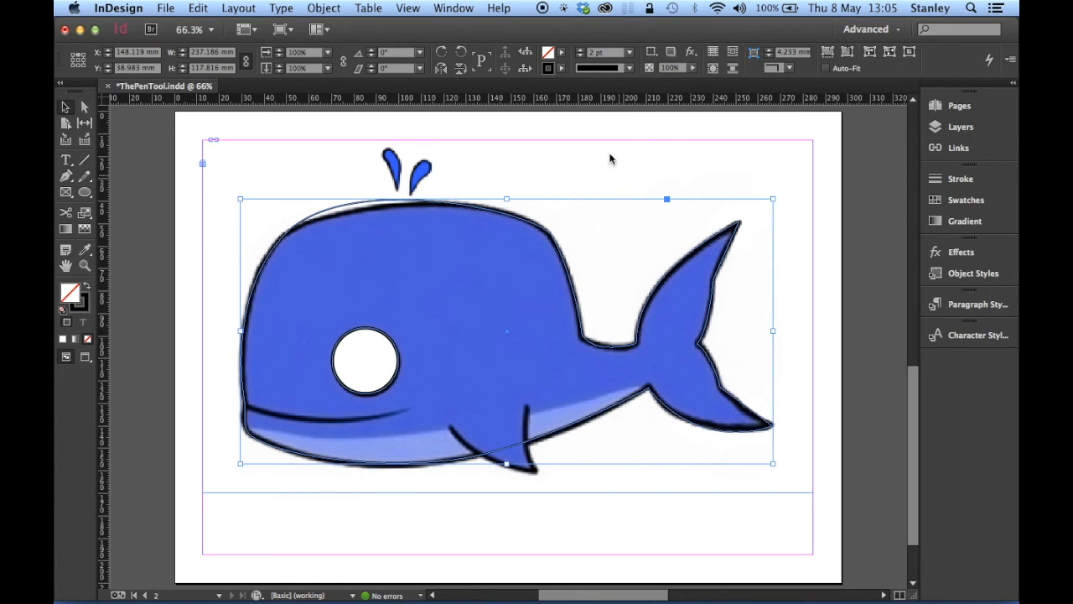
click(562, 59)
drag(560, 130, 553, 200)
click(445, 206)
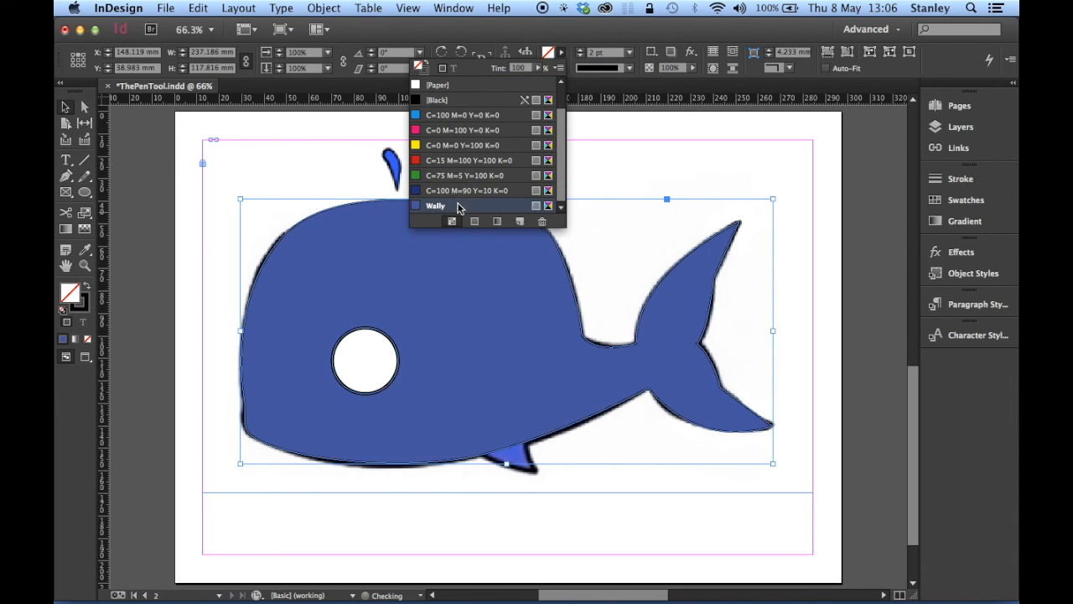
click(566, 36)
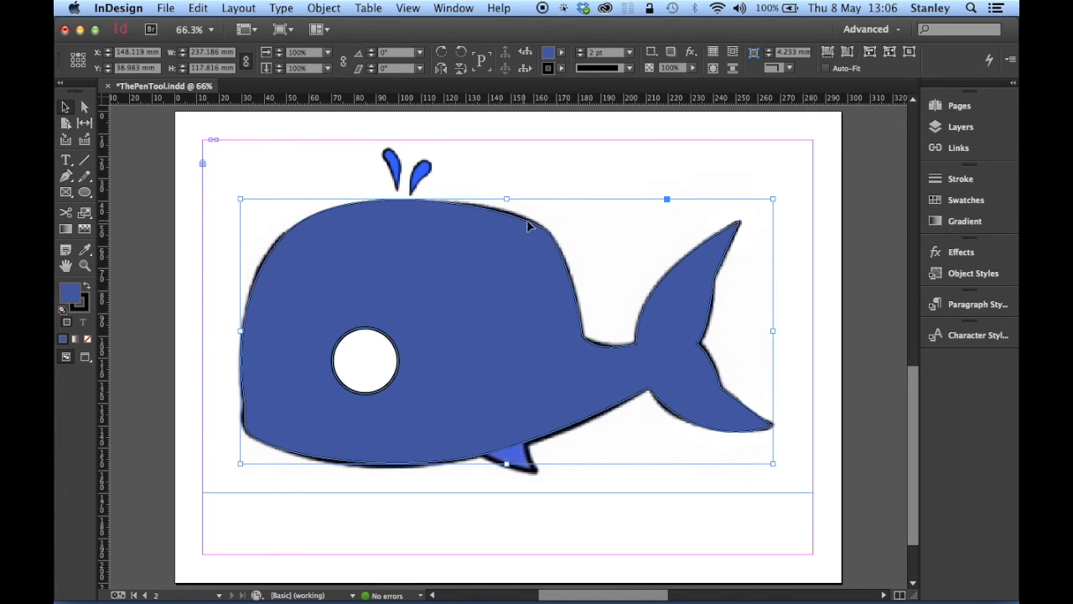
- Increase the whale outline's stroke weight to 6 pt
click(583, 52)
click(581, 51)
click(581, 51)
click(581, 51)
click(582, 52)
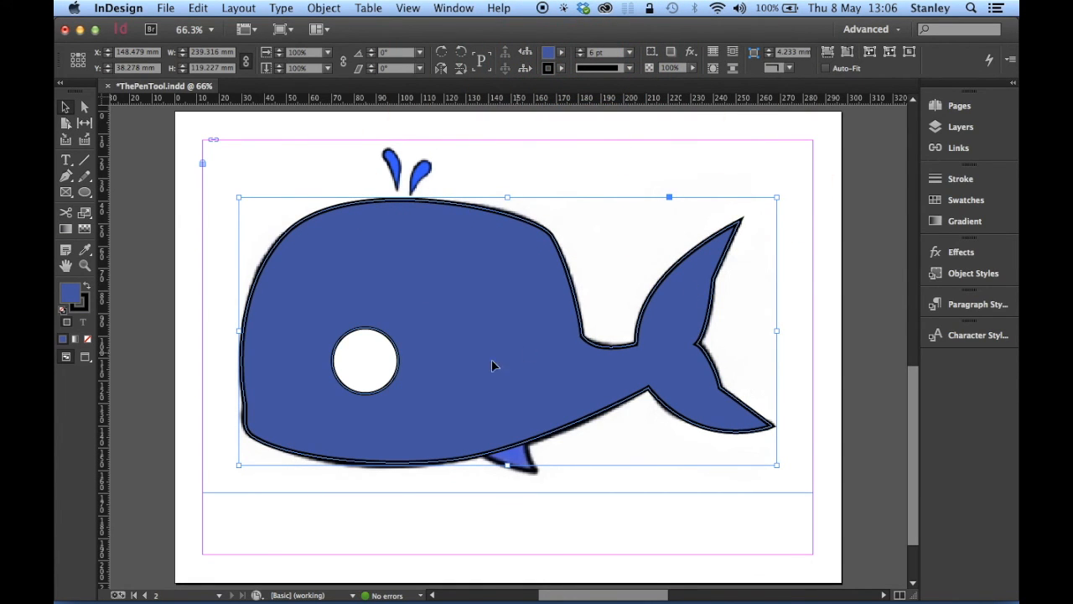
- Duplicate the eye circle, give the copy no stroke and a [Black] fill, and shrink it to a 7 mm pupil inside the eye
click(372, 367)
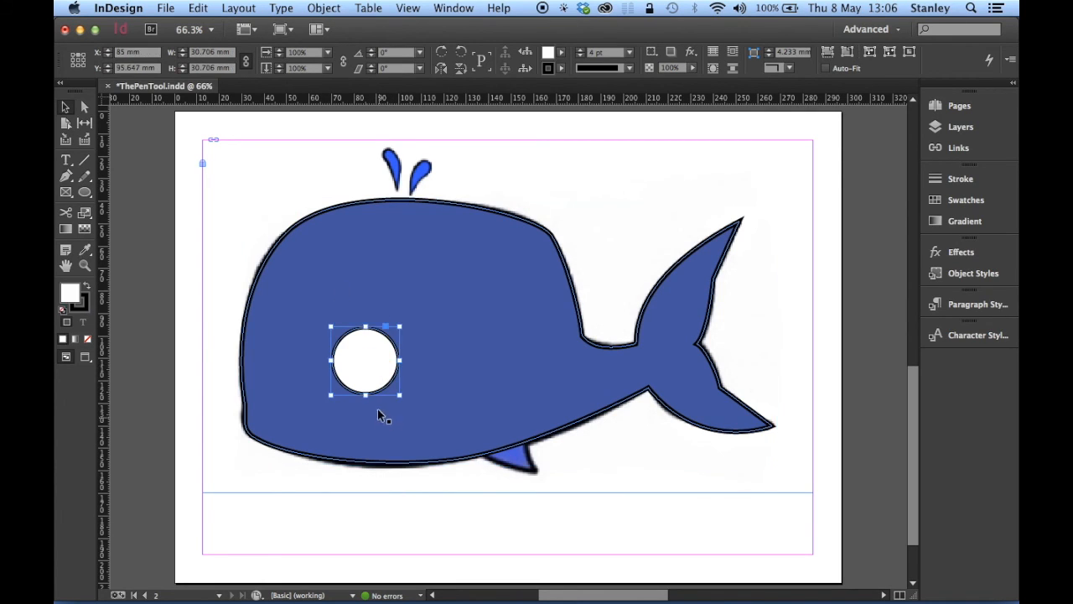
drag(375, 356, 392, 366)
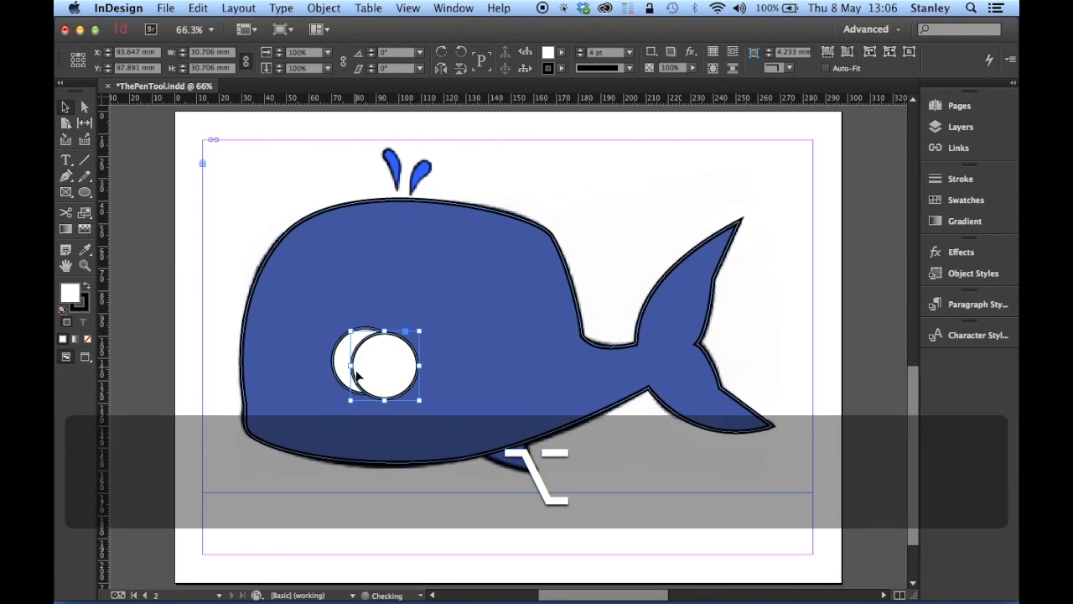
click(559, 69)
click(492, 101)
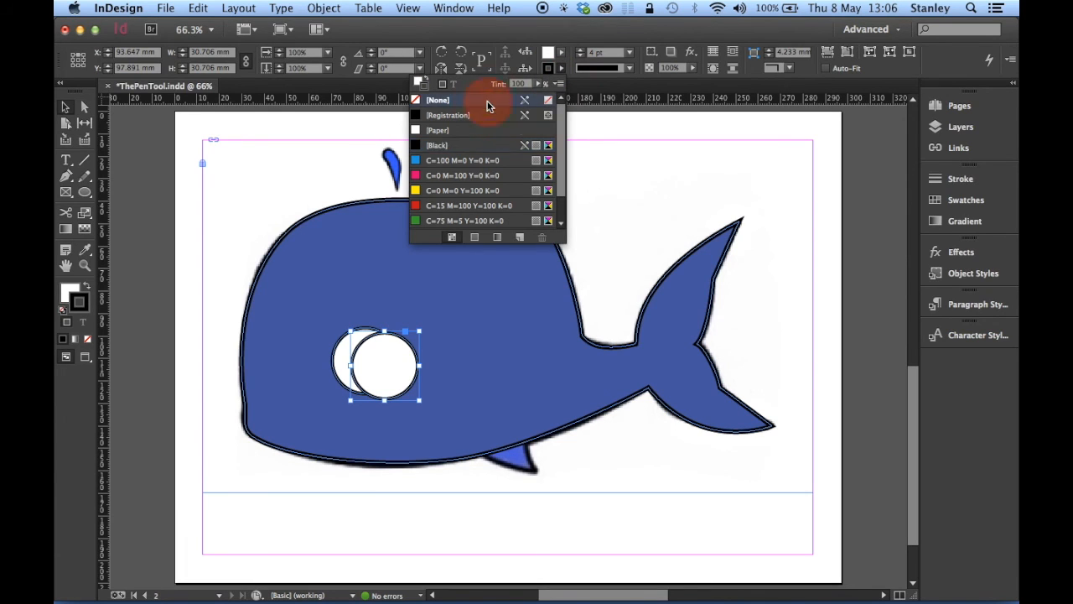
click(555, 52)
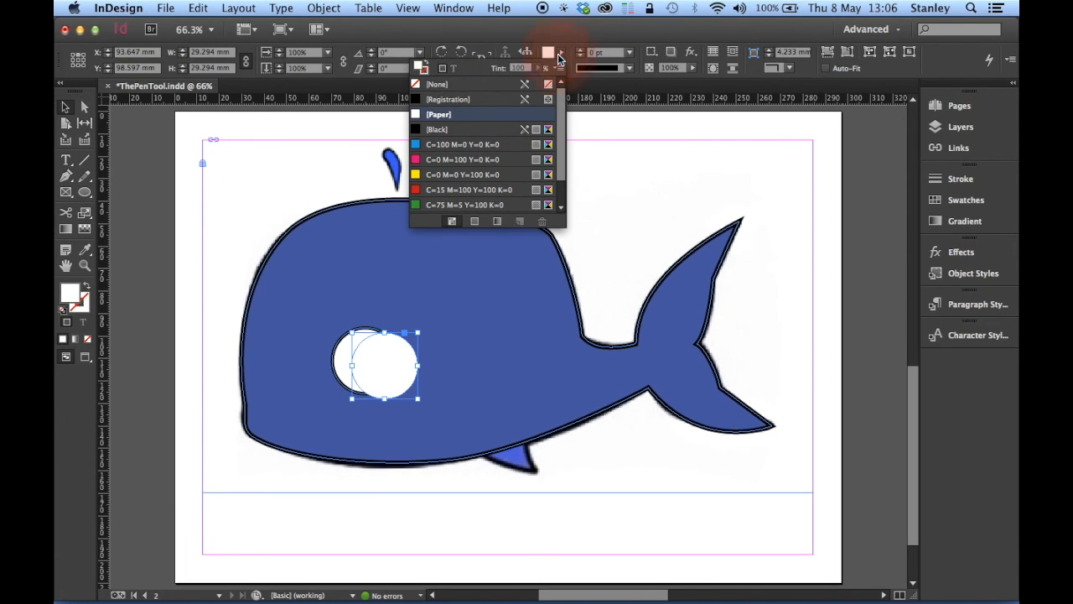
click(495, 131)
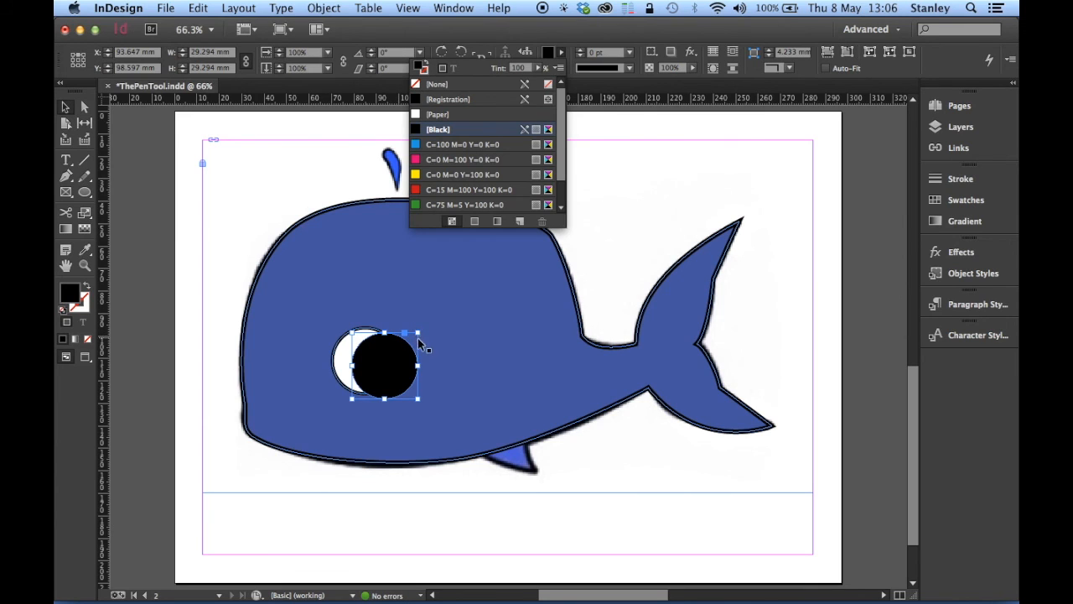
drag(418, 333, 385, 363)
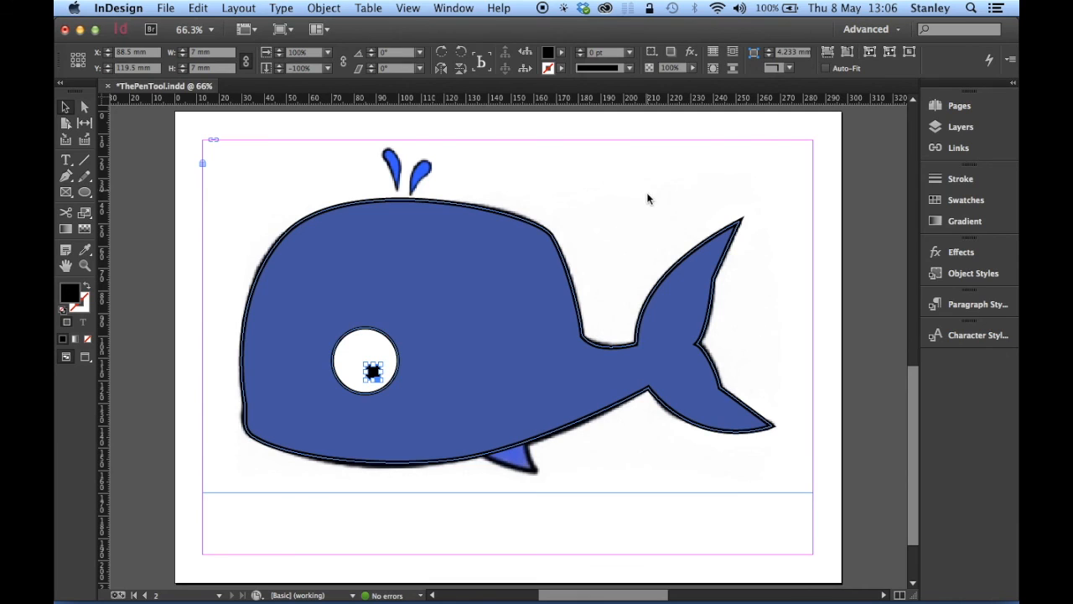
- Deselect everything and preview the page without guides and frame edges, returning to the normal view
click(828, 285)
key(w)
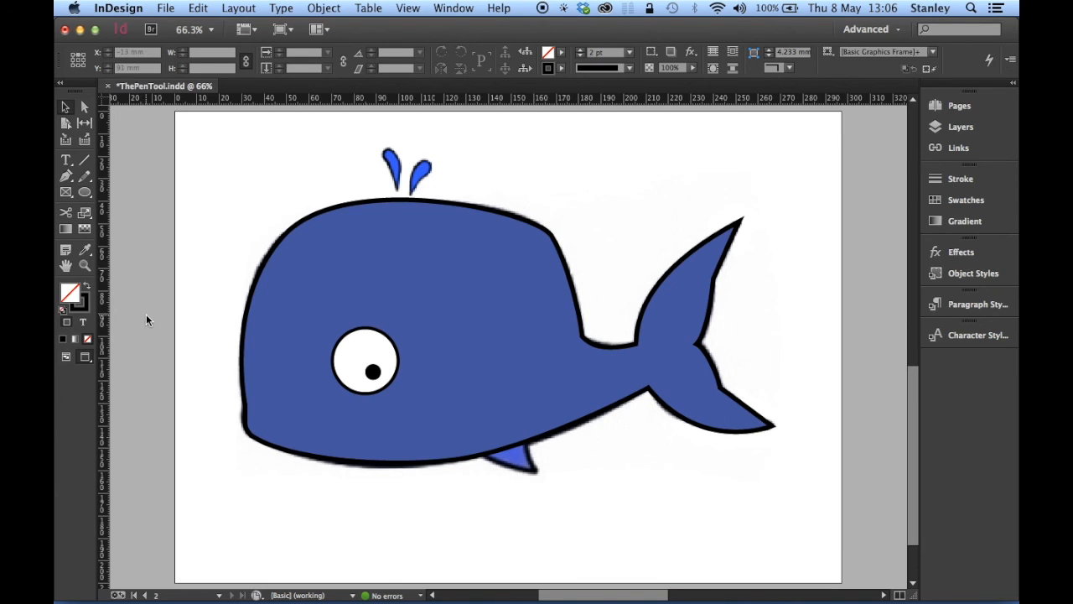
key(w)
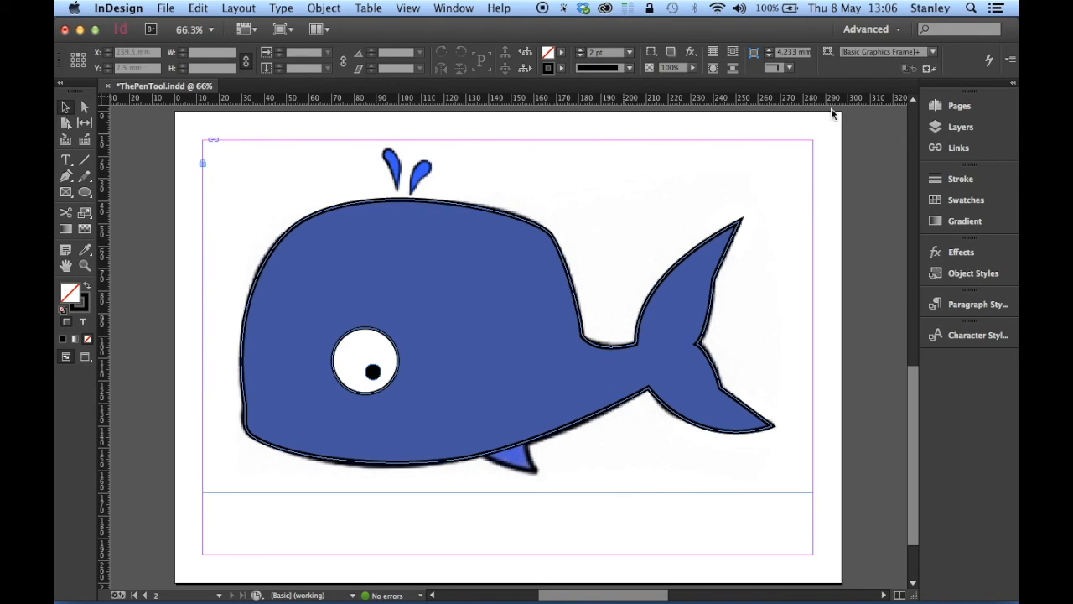
- Hide the locked whale.jpg reference image and preview the traced whale without guides
click(965, 125)
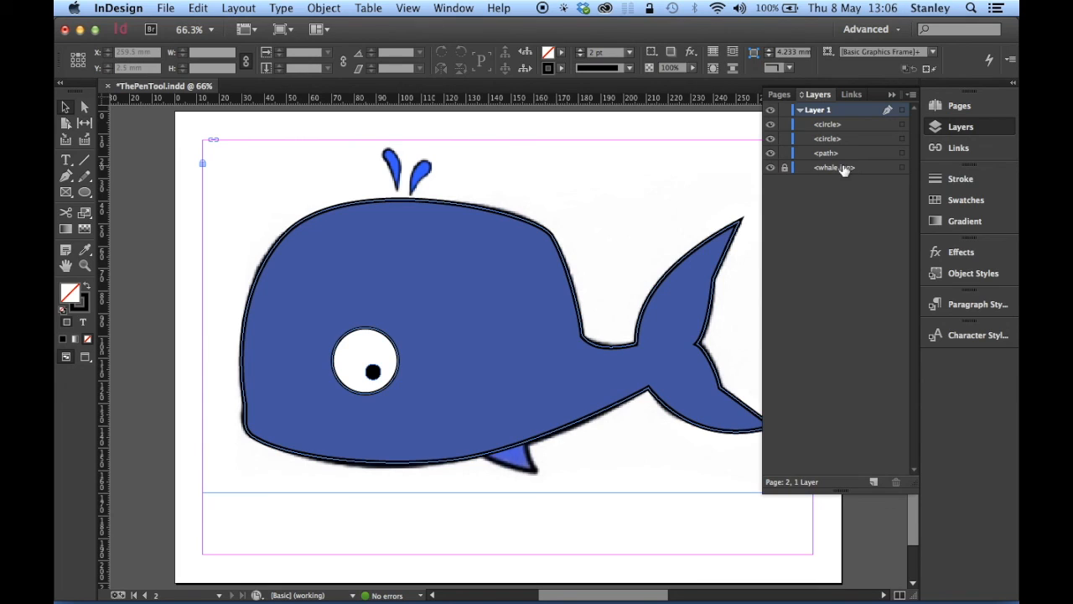
click(771, 168)
click(984, 124)
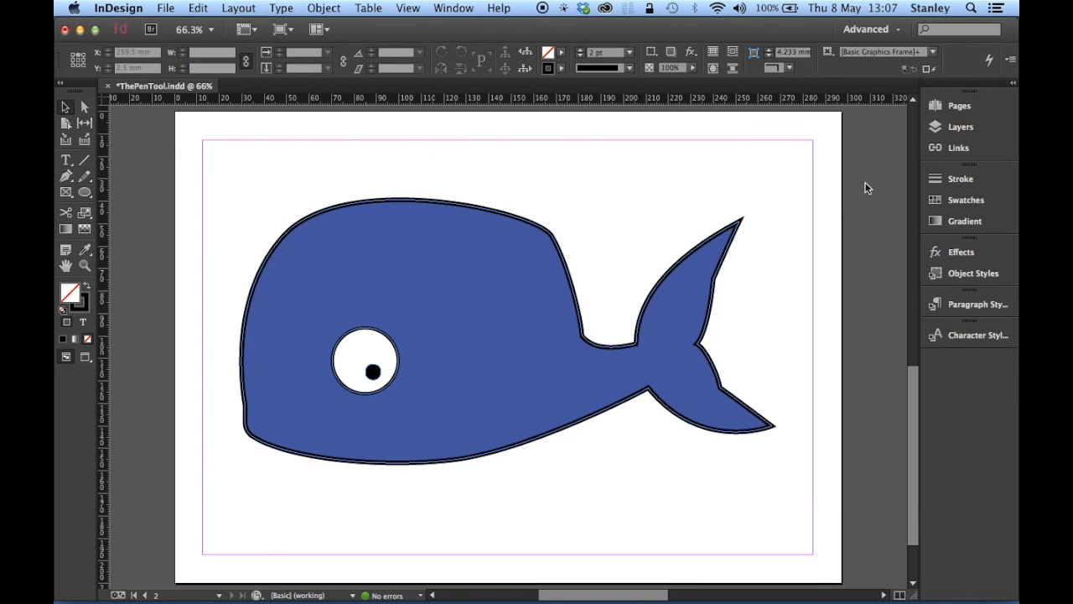
key(w)
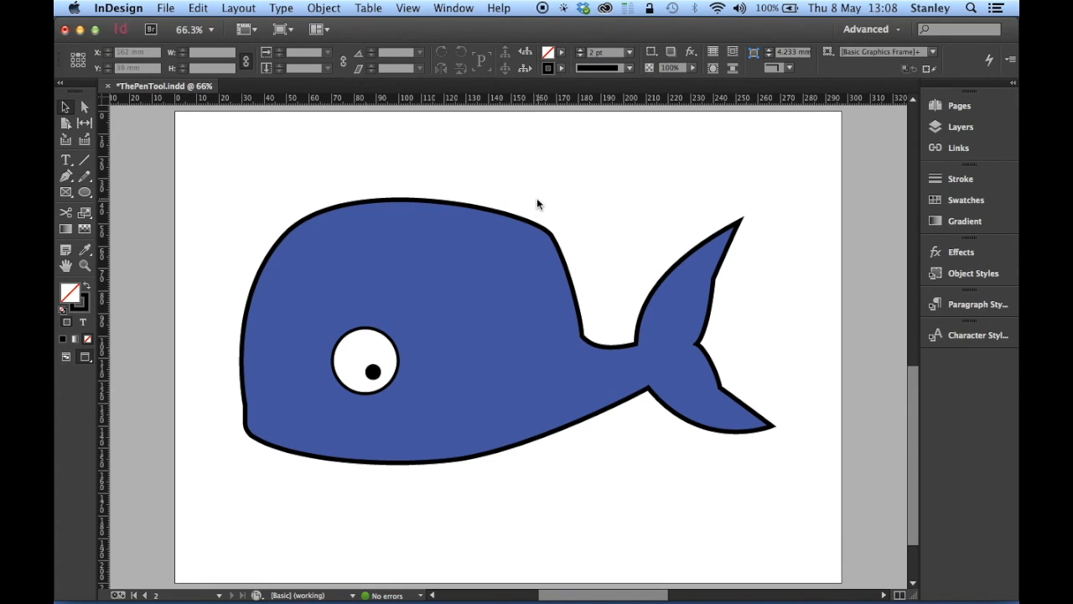
- Select the whale body, eye and pupil together and group them
drag(209, 165, 611, 483)
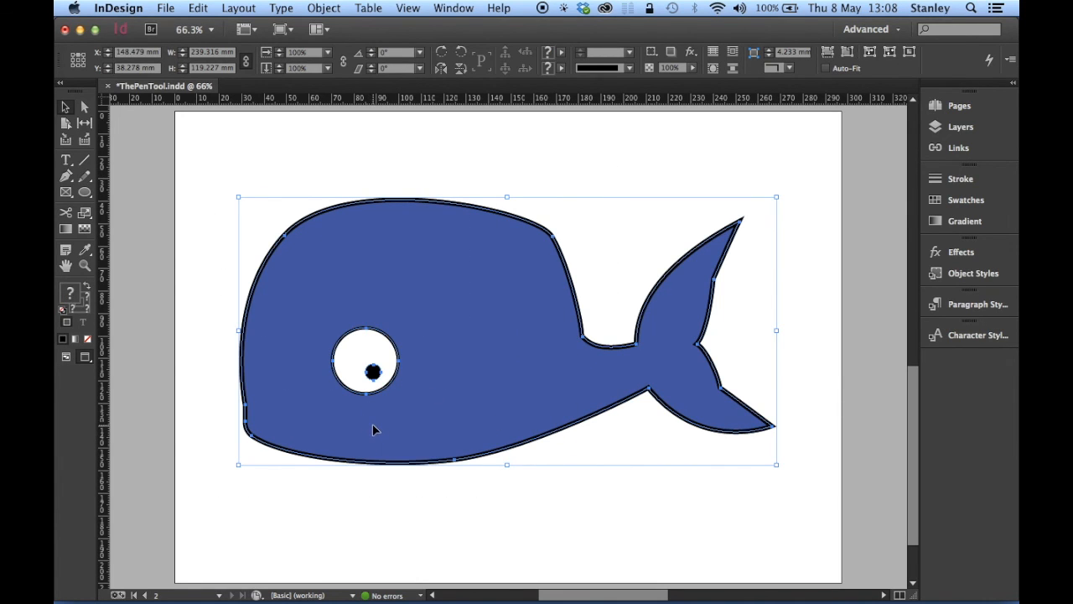
click(328, 8)
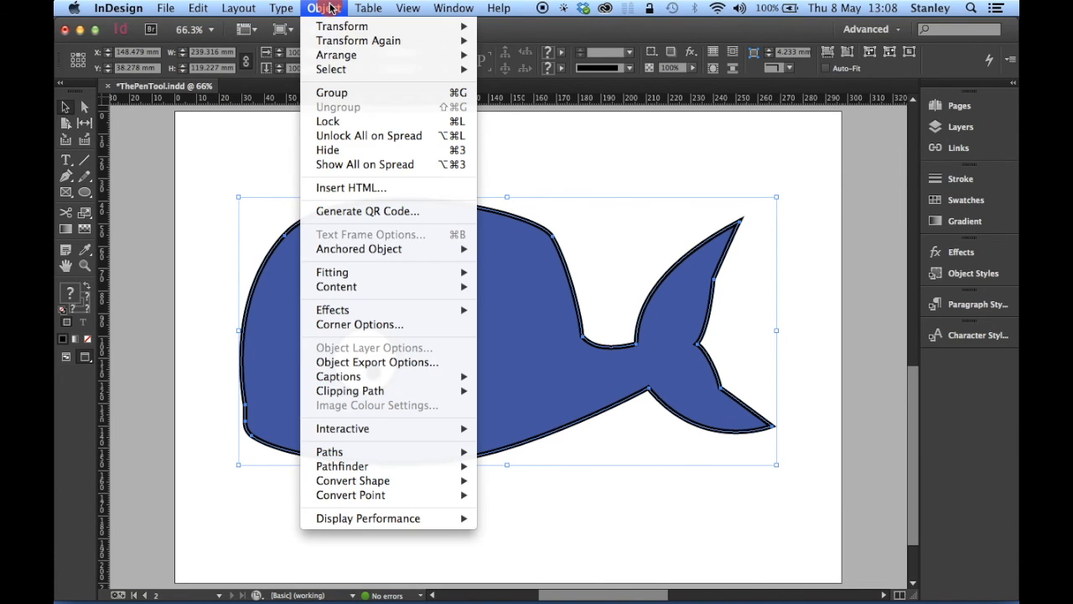
click(358, 93)
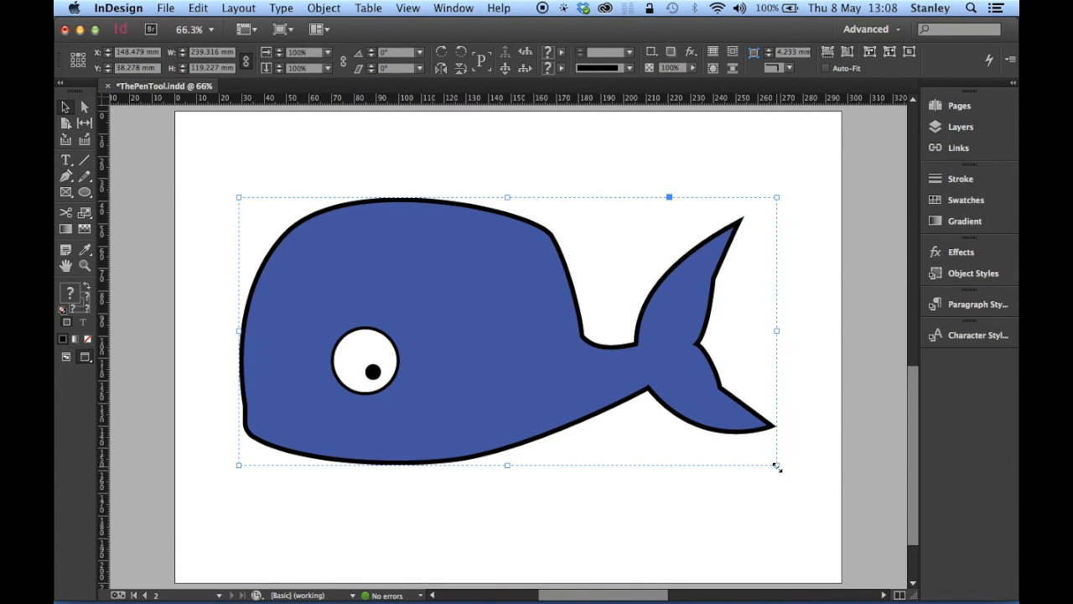
- Scale the whale group up proportionally to about 399 mm wide, repositioning it on the page between enlargements
drag(777, 466, 754, 475)
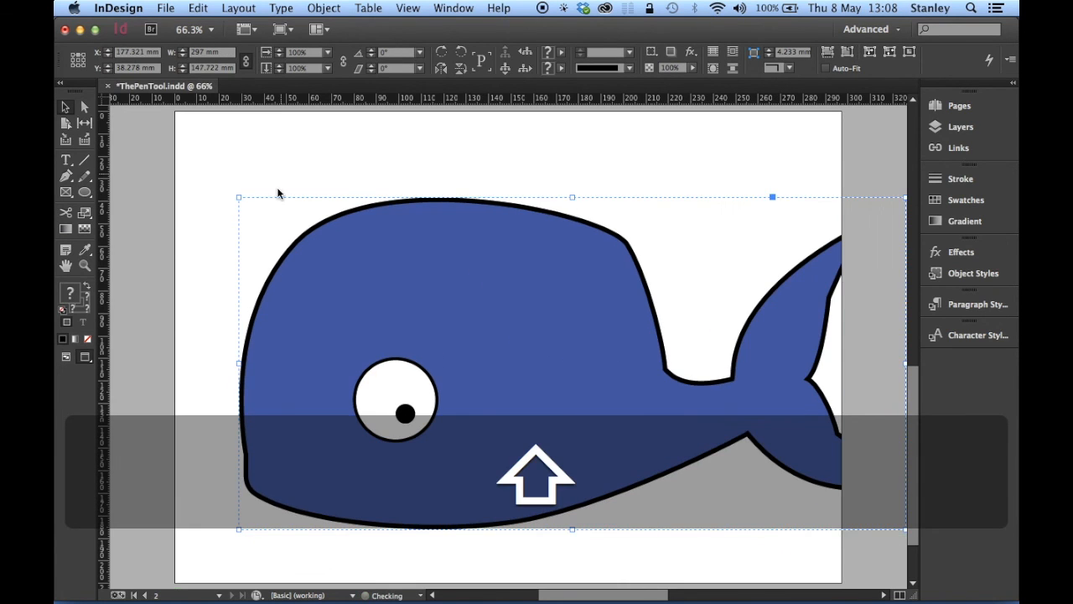
drag(240, 198, 154, 132)
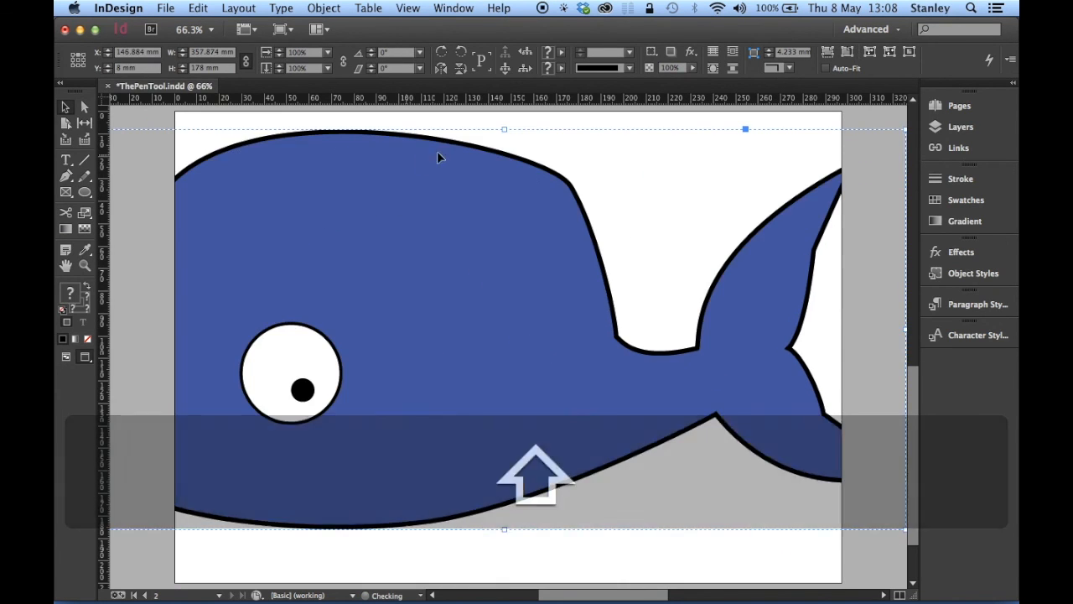
drag(422, 144, 573, 195)
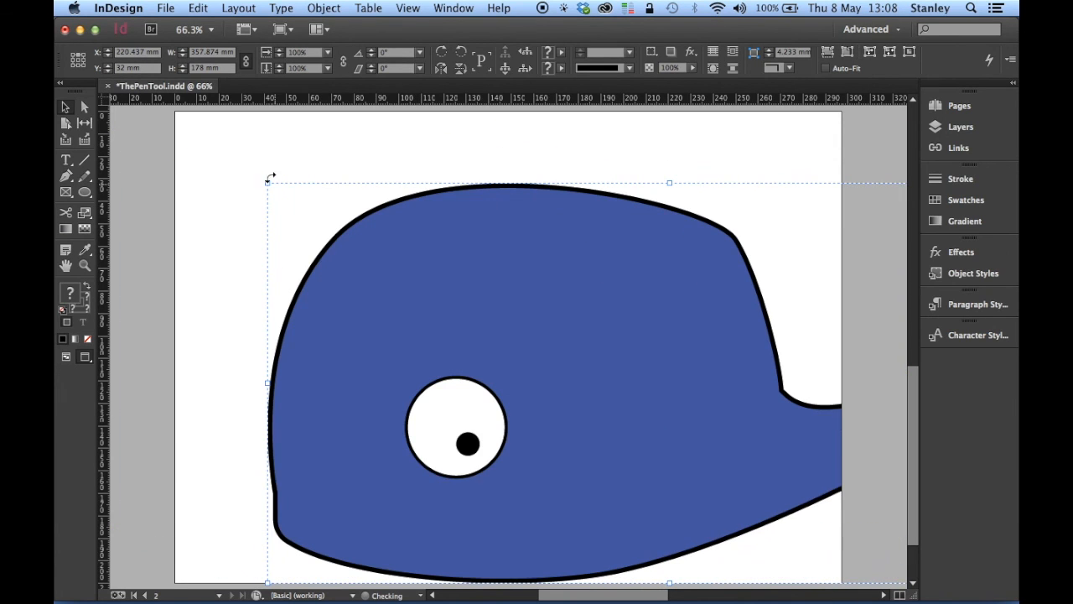
drag(269, 178, 175, 136)
- Examine the edge quality of the enlarged whale's upper outline at high magnification
key(super+space)
drag(458, 163, 620, 210)
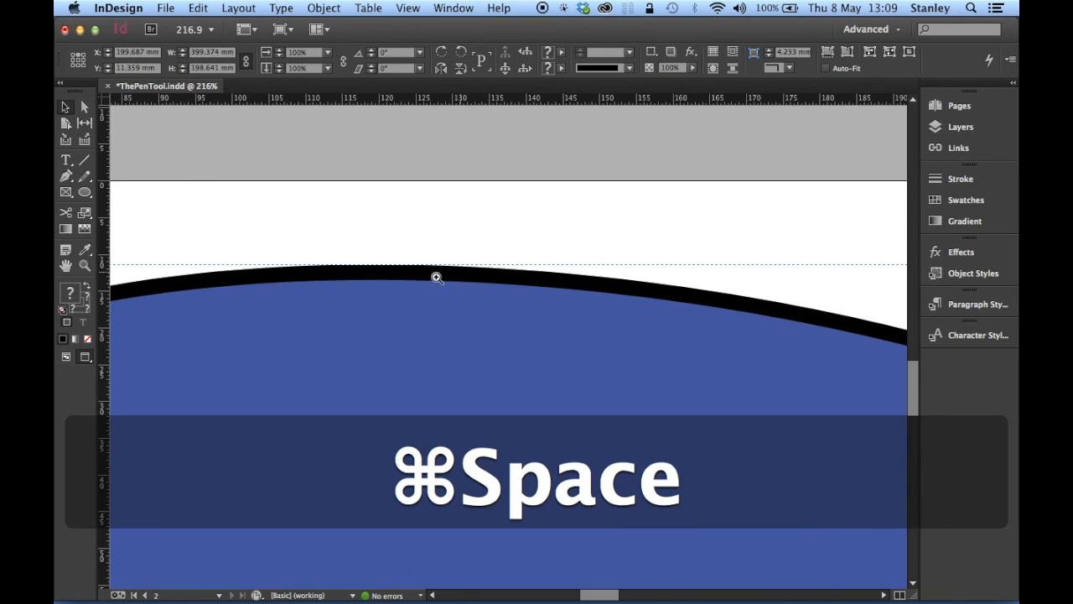
drag(360, 243, 555, 325)
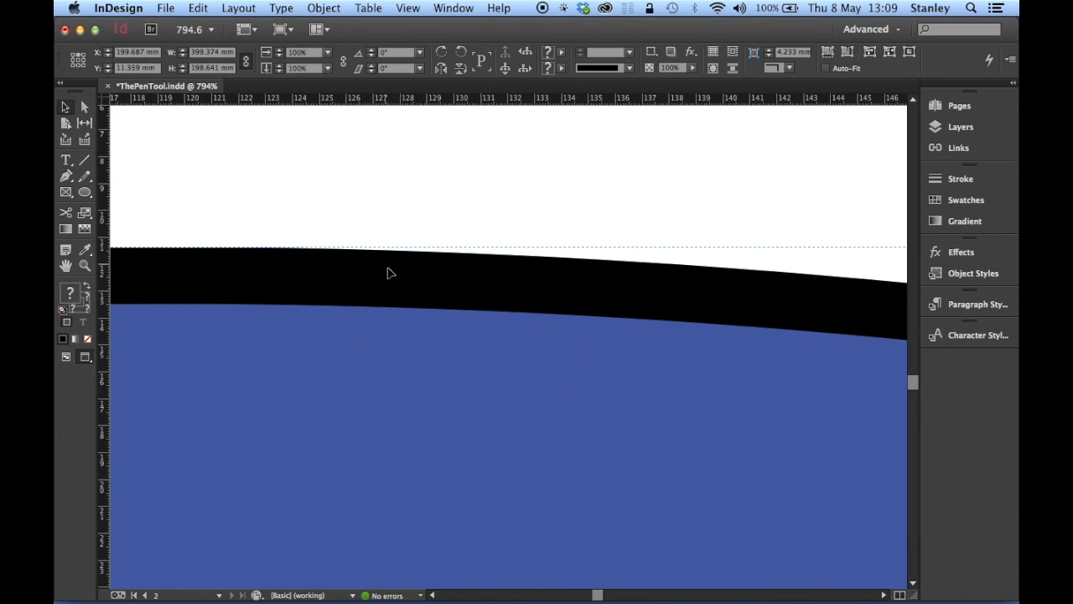
drag(432, 278, 439, 204)
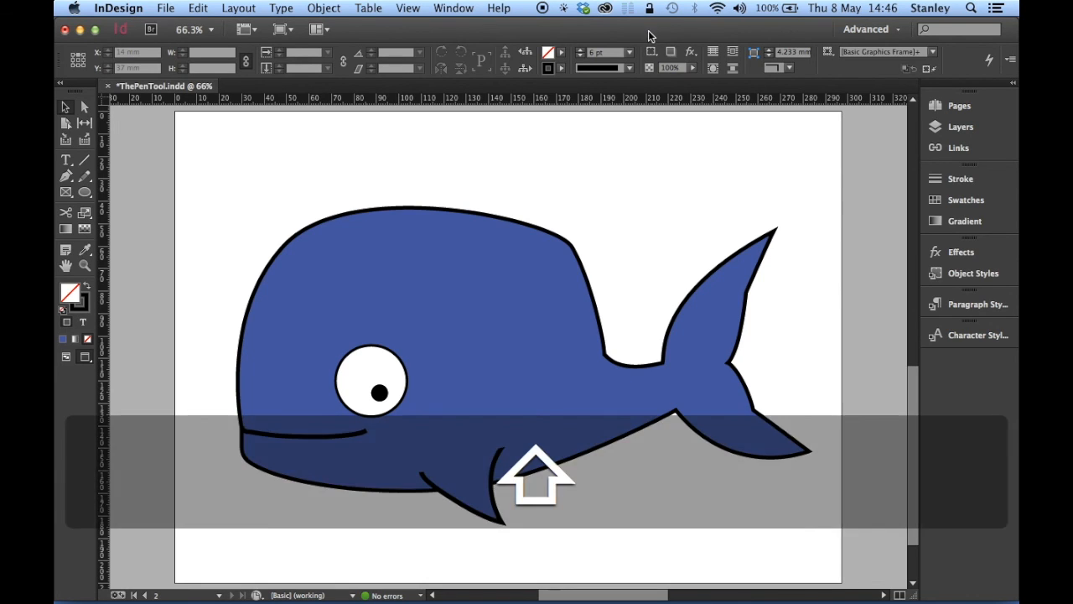
- Show the finished whale page in full-screen presentation mode
key(shift+w)
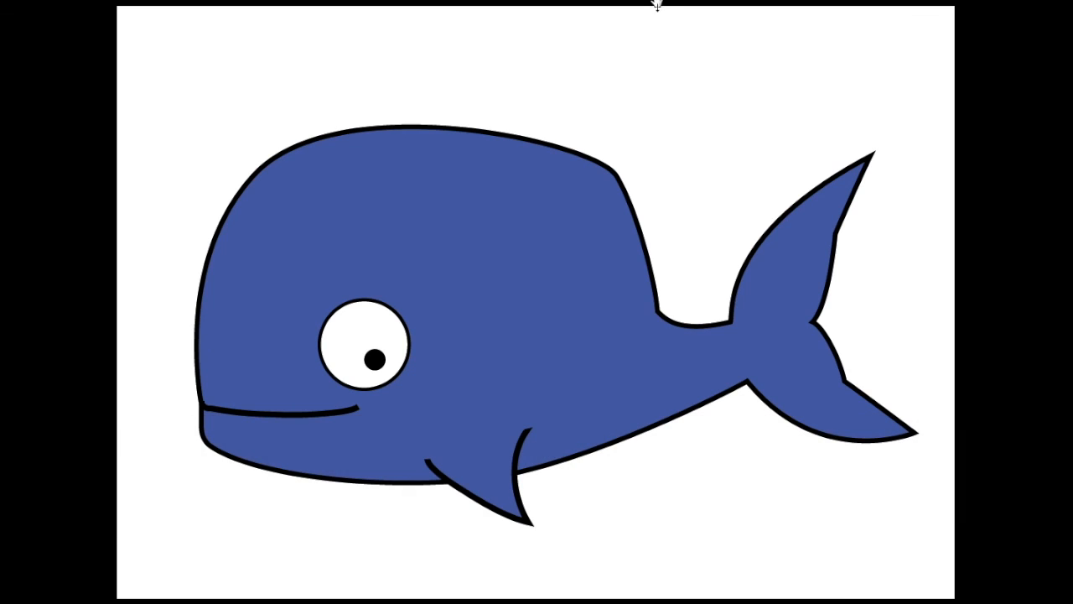